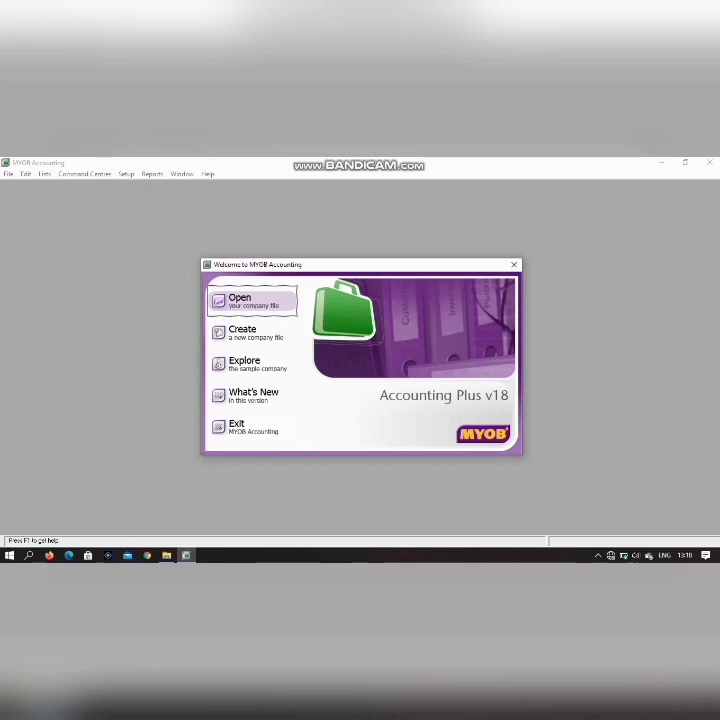
Open the existing company file NET21PLUS.myo from the Desktop
left_click(252, 300)
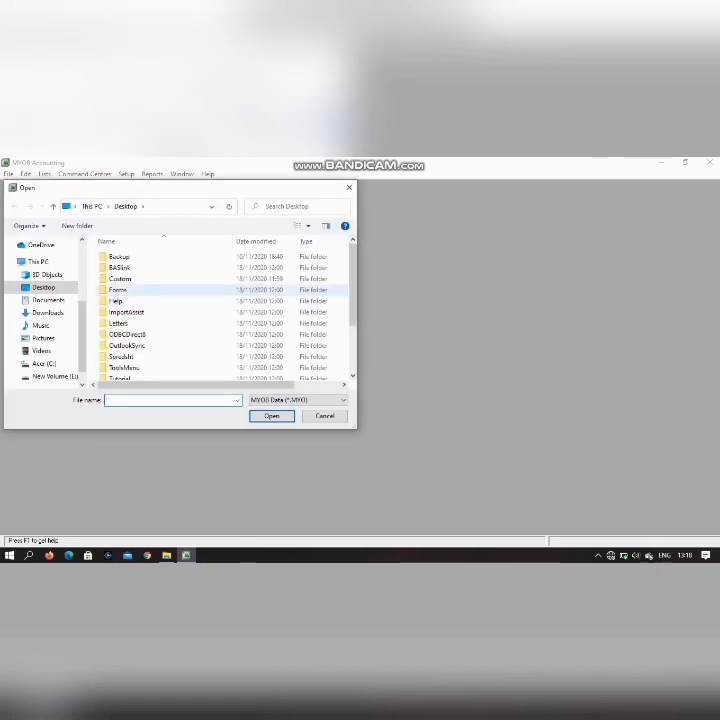
scroll(220, 312, "down", 2)
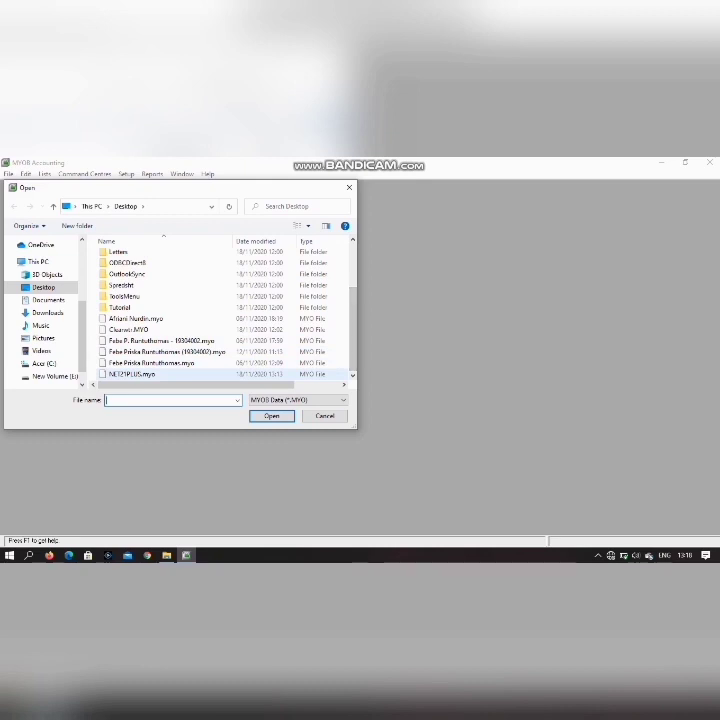
left_click(134, 374)
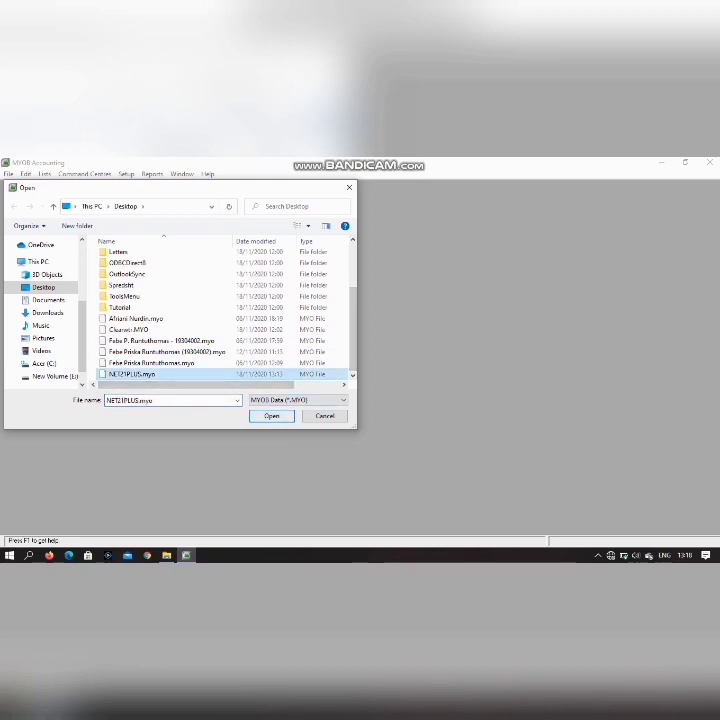
left_click(271, 416)
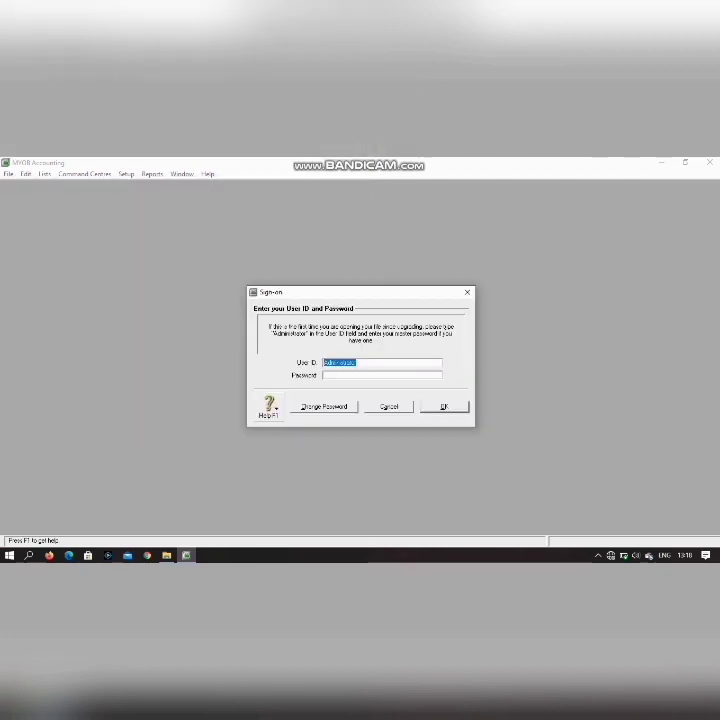
Sign on as Administrator, choose to activate the company file later, and decline the data verification
key("Return")
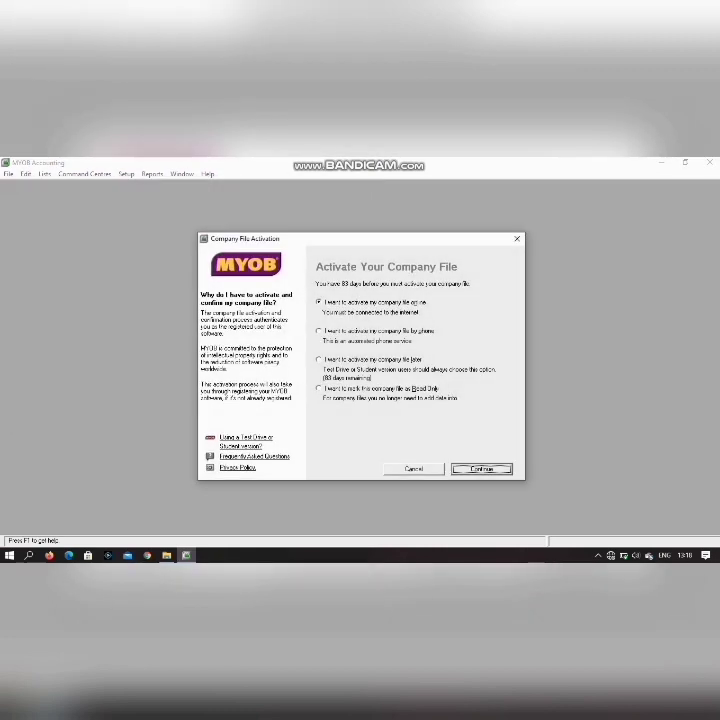
left_click(319, 359)
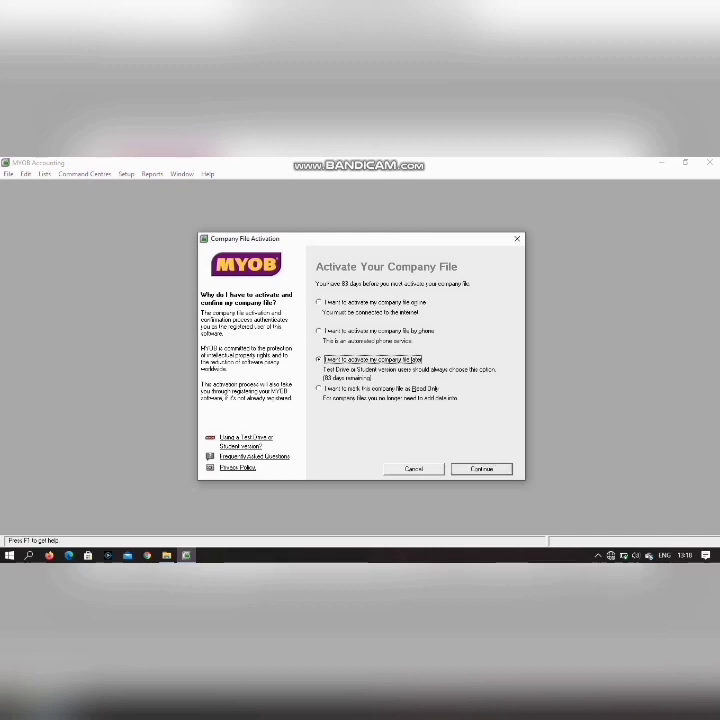
key("Return")
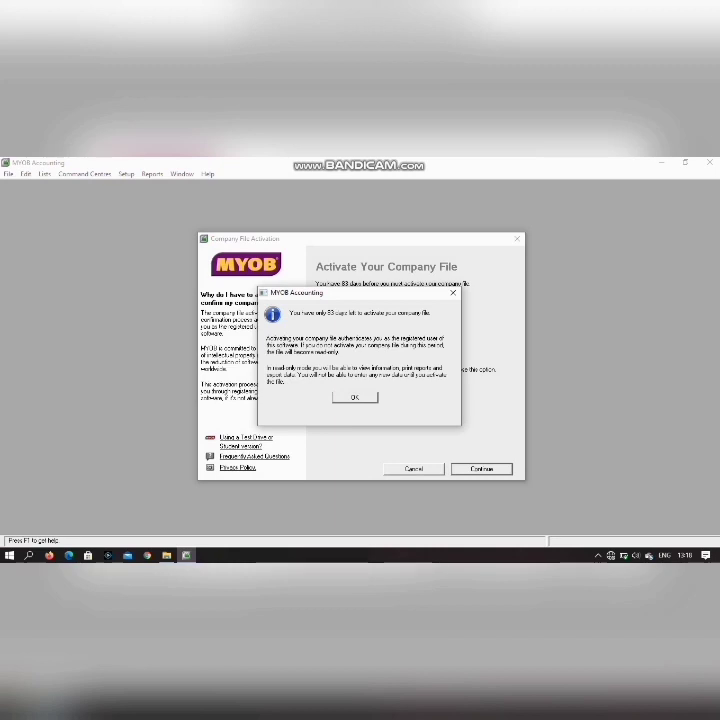
key("Return")
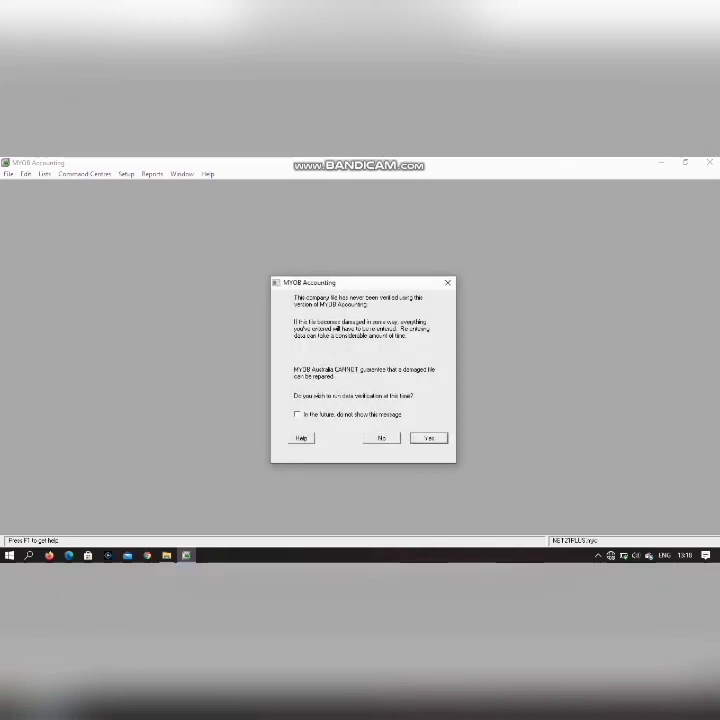
left_click(381, 438)
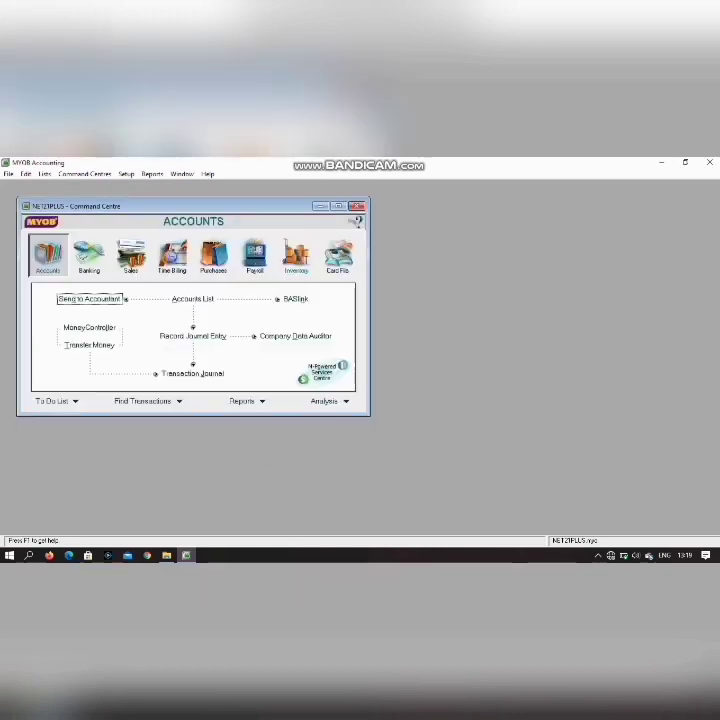
Set the equity account for historical balancing to 3-0999 in the Accounts & Banking linked accounts
left_click(126, 174)
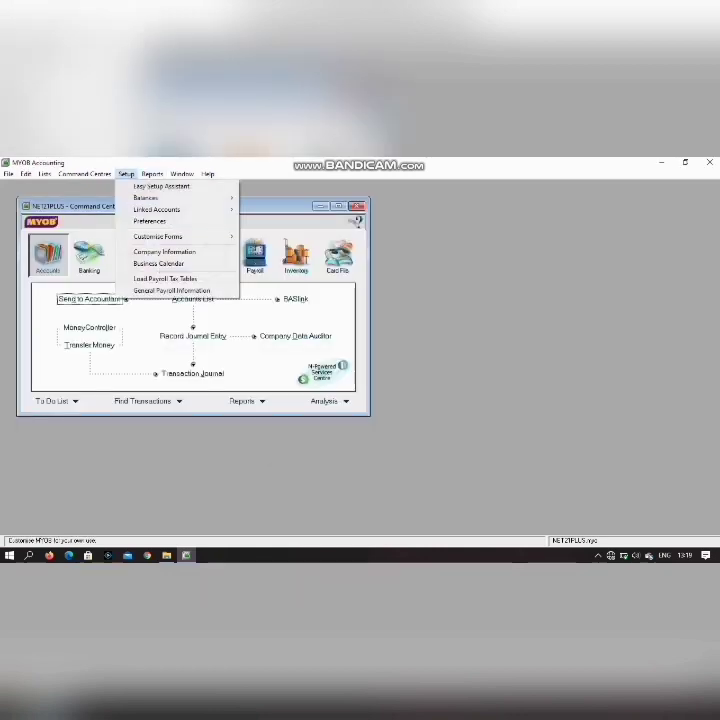
mouse_move(160, 209)
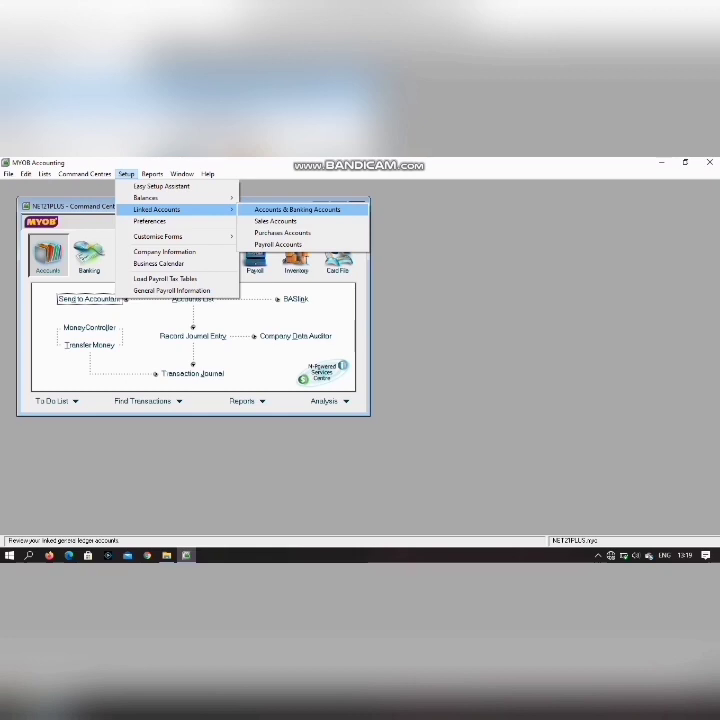
left_click(297, 209)
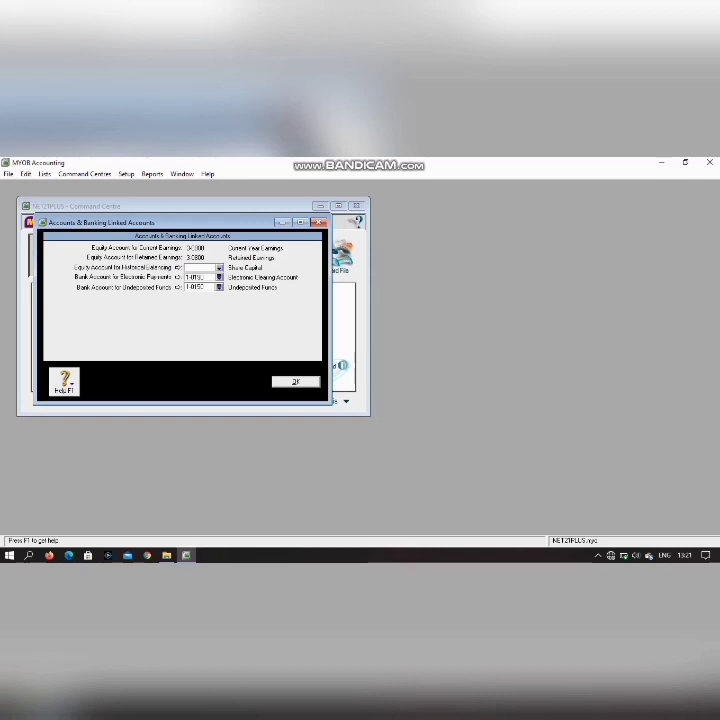
type("3-0999")
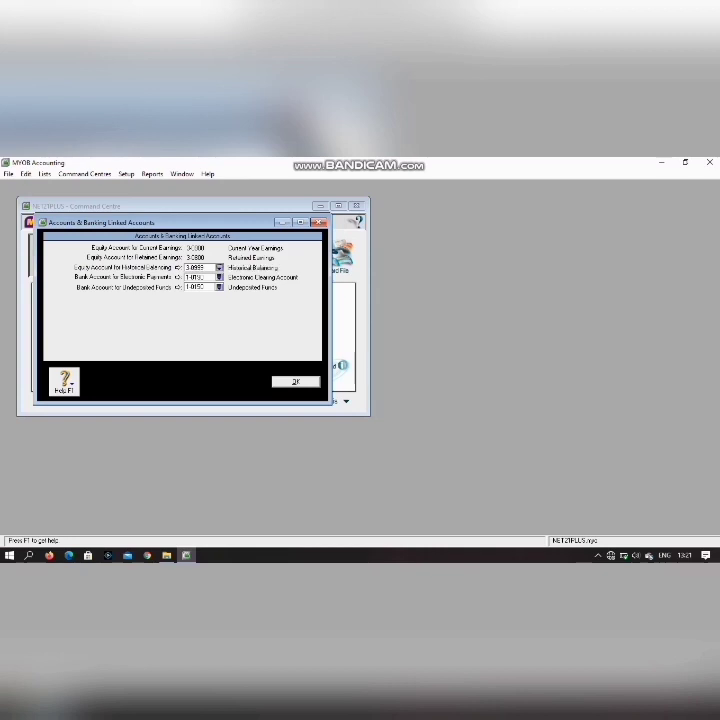
key("Return")
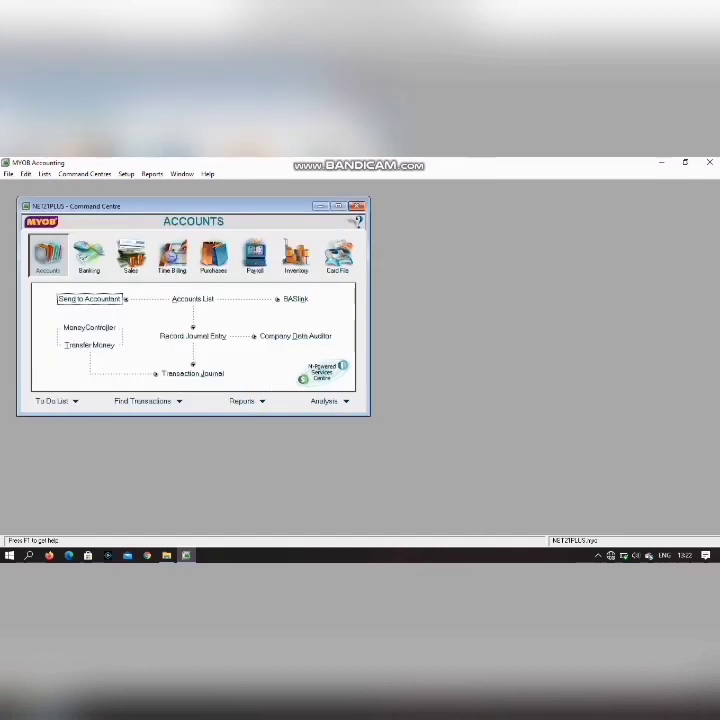
Set the asset account for tracking receivables to 1-0200 in the Sales linked accounts
left_click(126, 174)
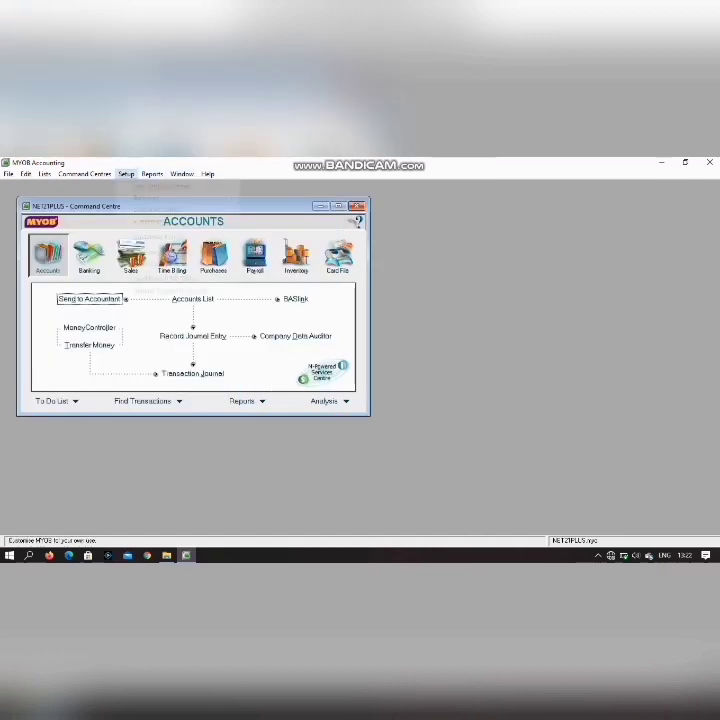
mouse_move(157, 209)
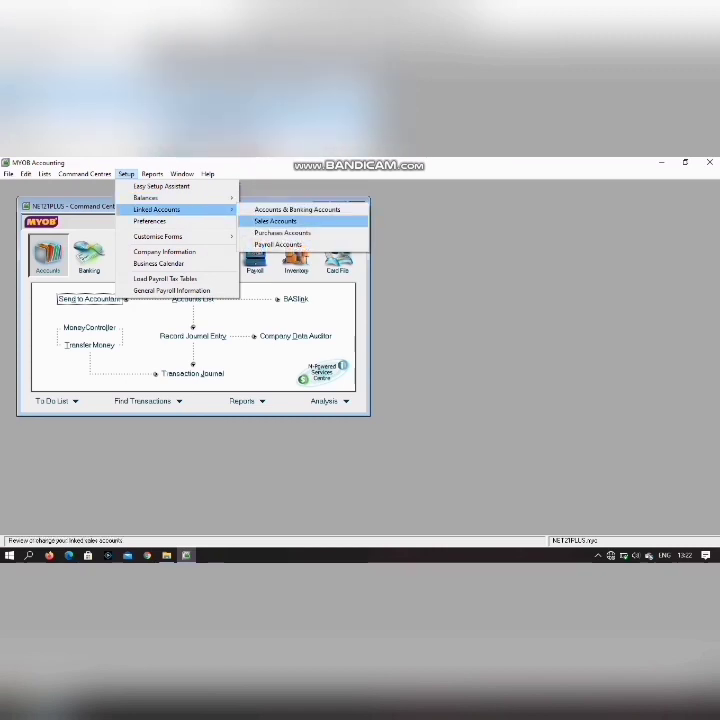
left_click(275, 221)
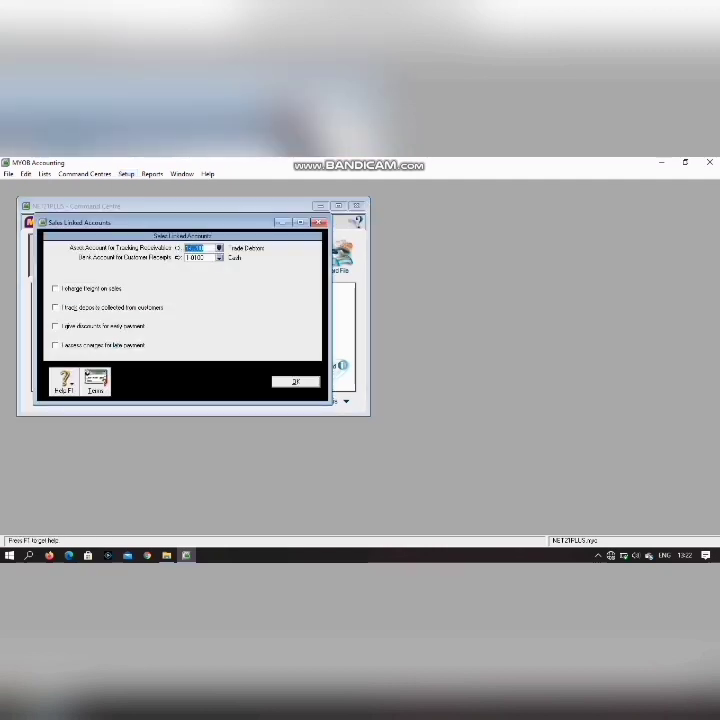
key("BackSpace")
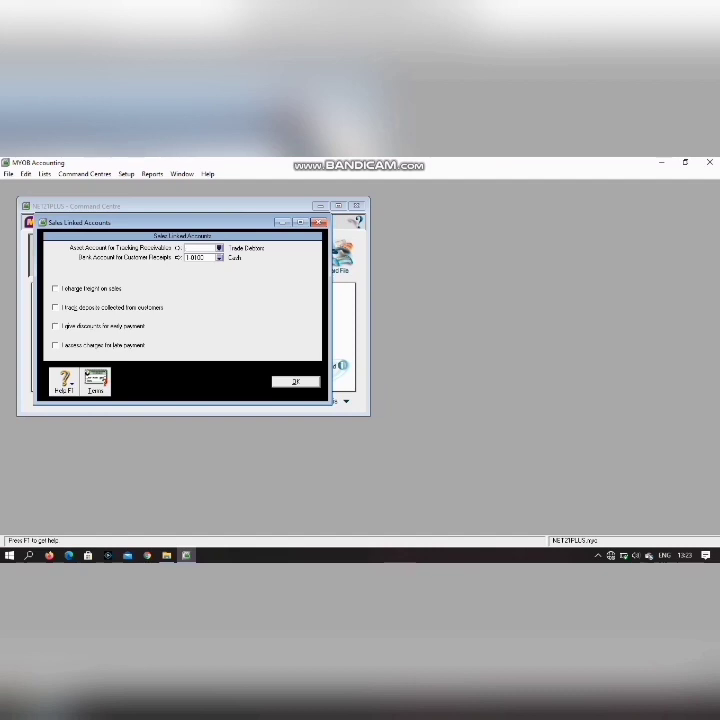
type("1-0200")
key("Return")
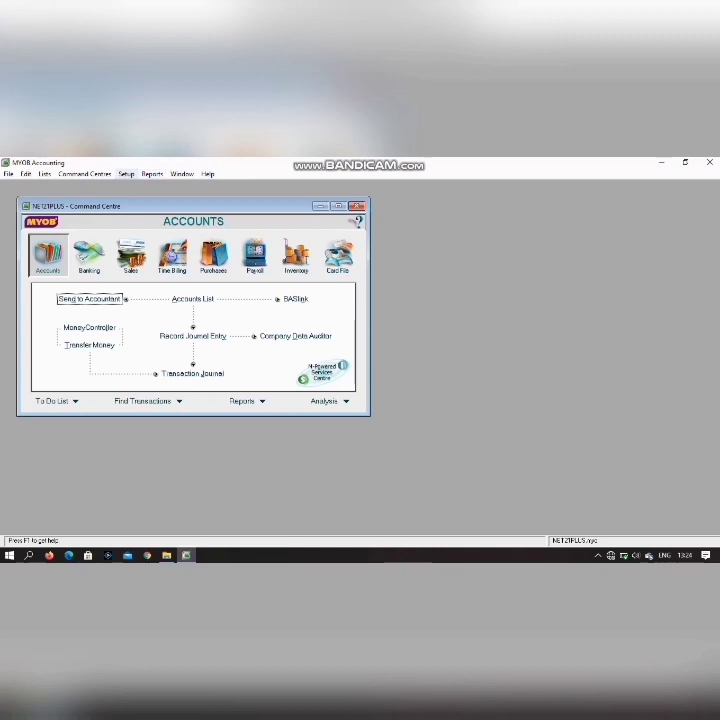
Set the liability account for tracking payables to 2-0200 in the Purchases linked accounts
left_click(126, 174)
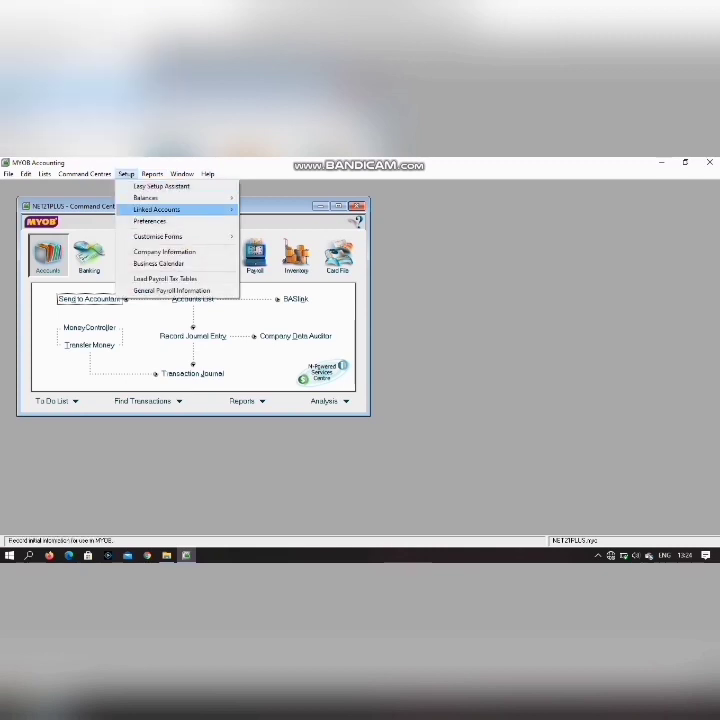
mouse_move(157, 210)
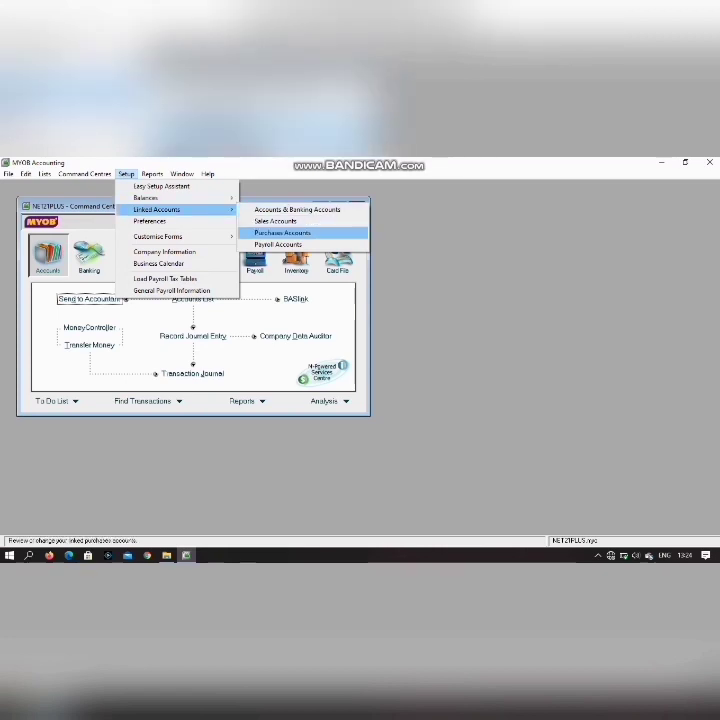
left_click(282, 232)
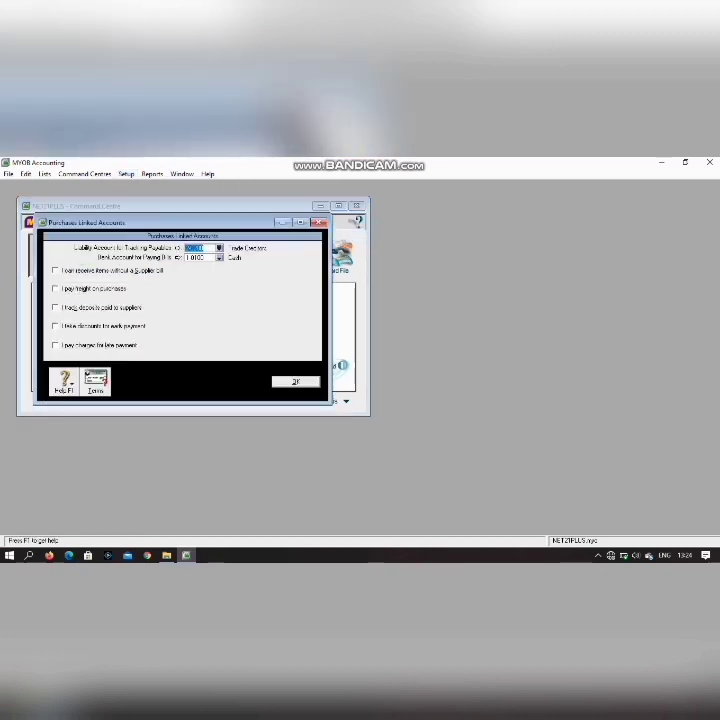
key("BackSpace")
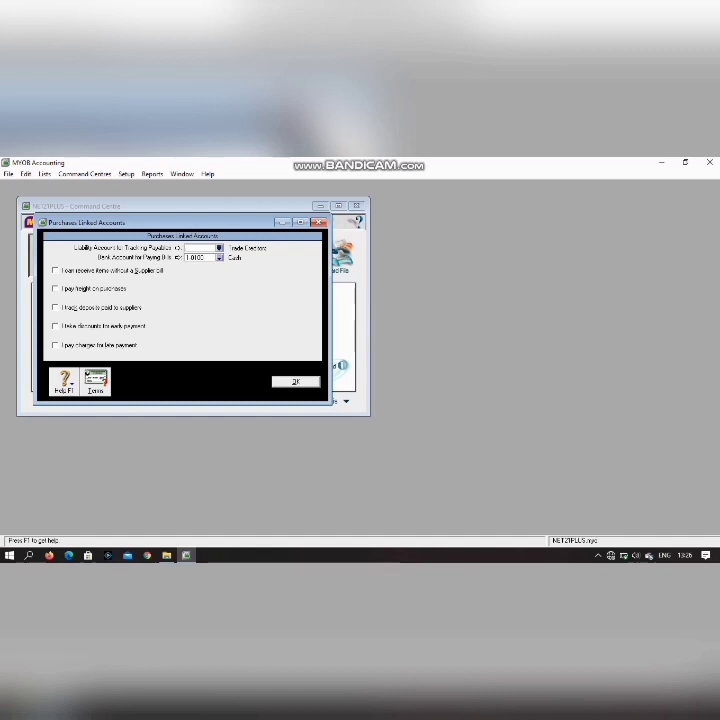
type("2-")
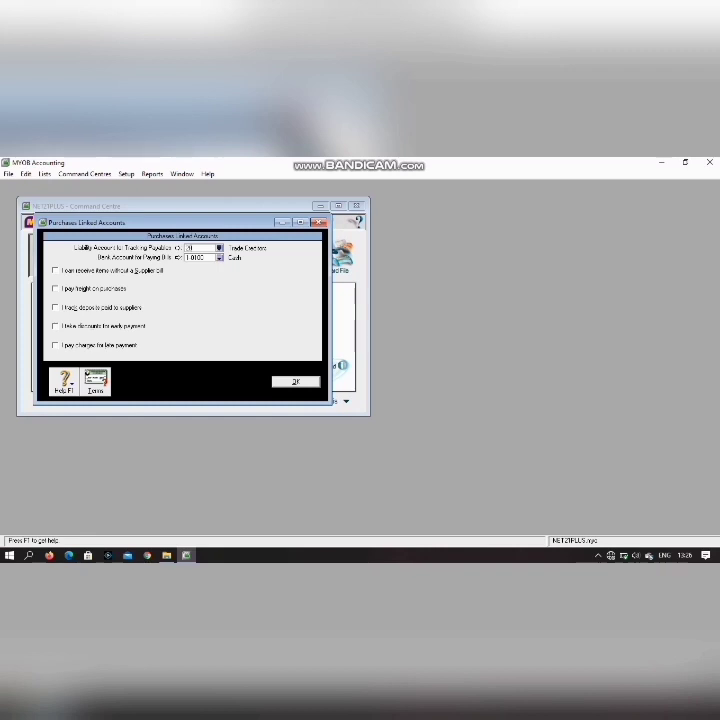
type("0200")
key("Tab")
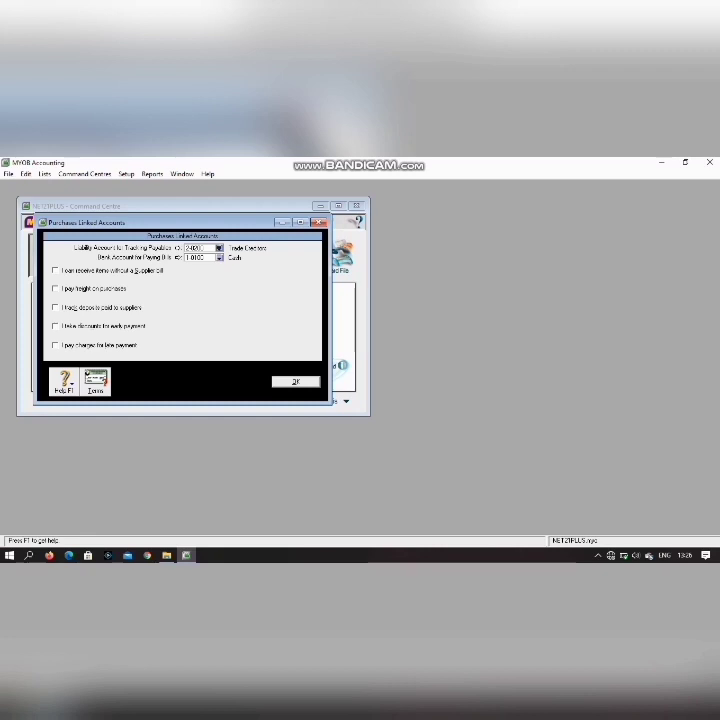
key("Return")
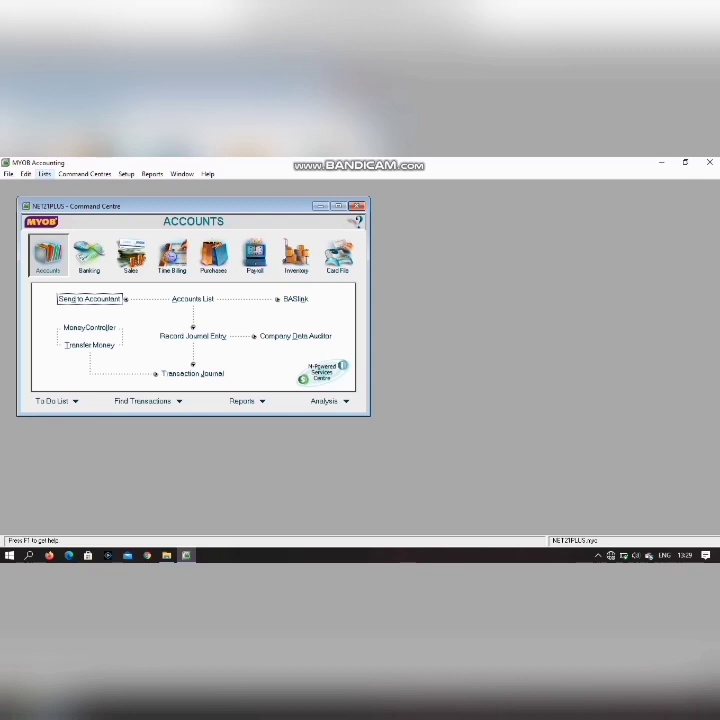
Delete every tax code except N-T from the tax code list
left_click(44, 174)
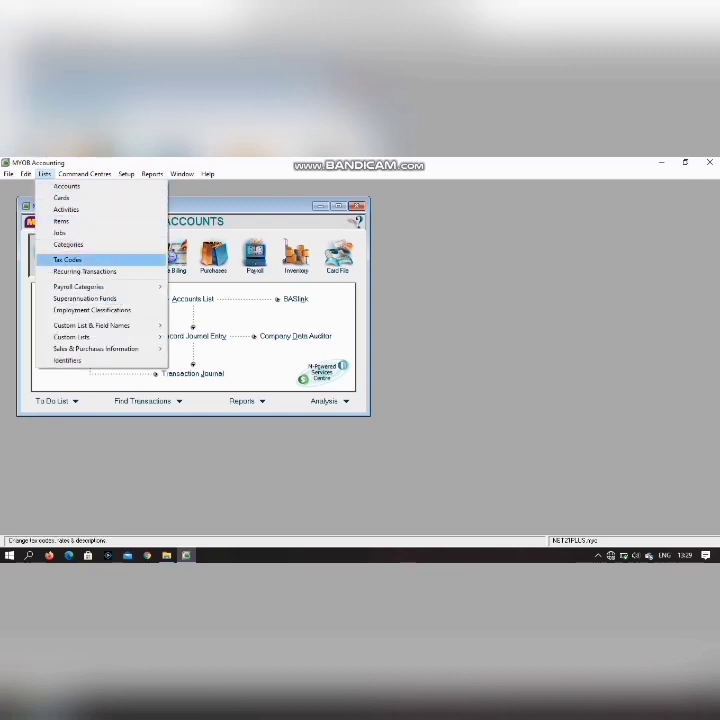
left_click(67, 259)
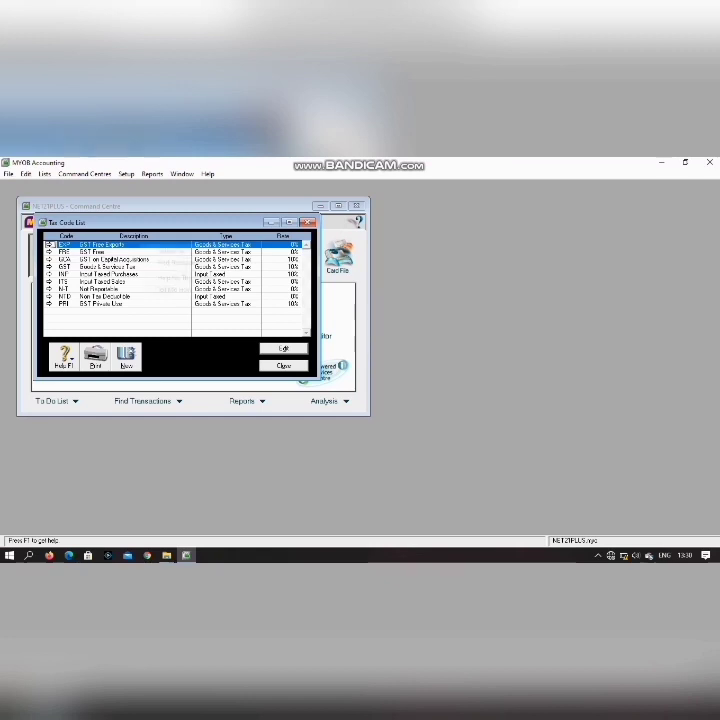
right_click(140, 244)
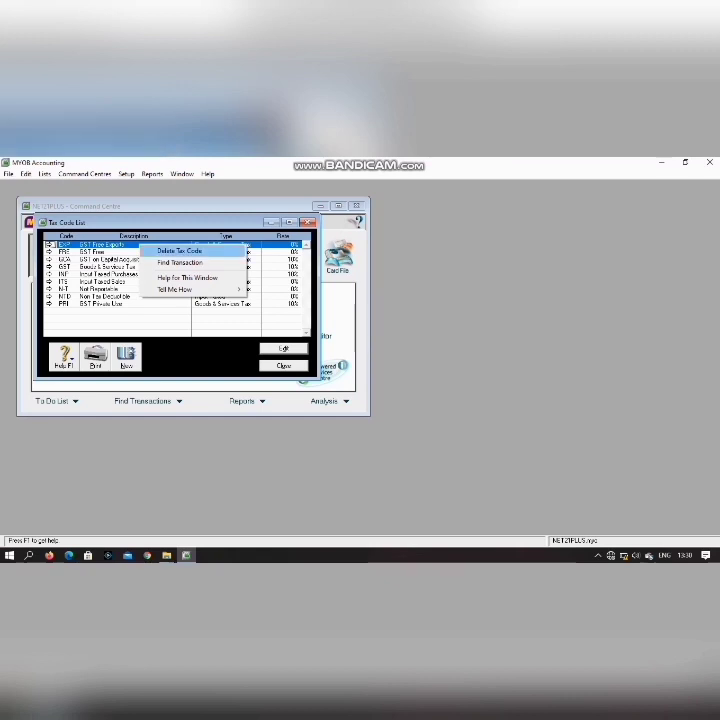
left_click(180, 250)
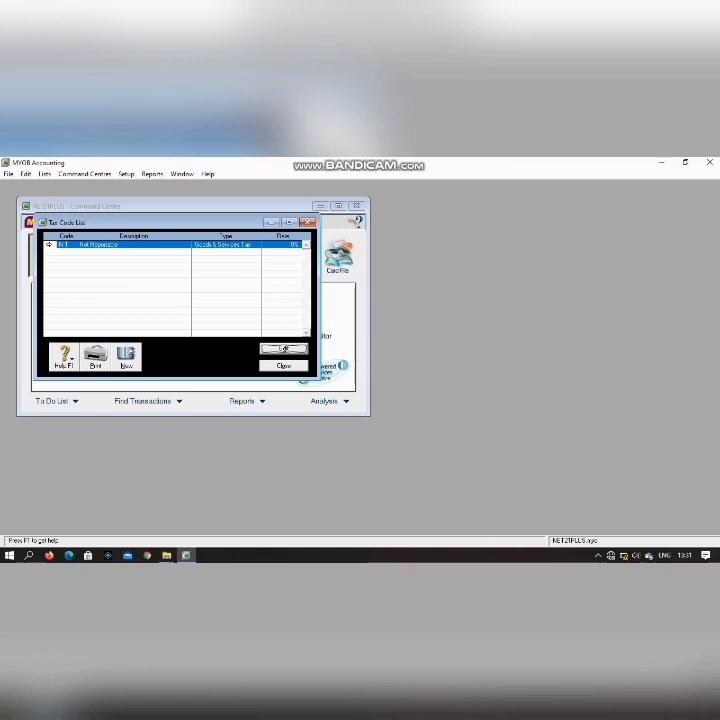
Create a new tax code V00 with the description VAT0%
left_click(126, 356)
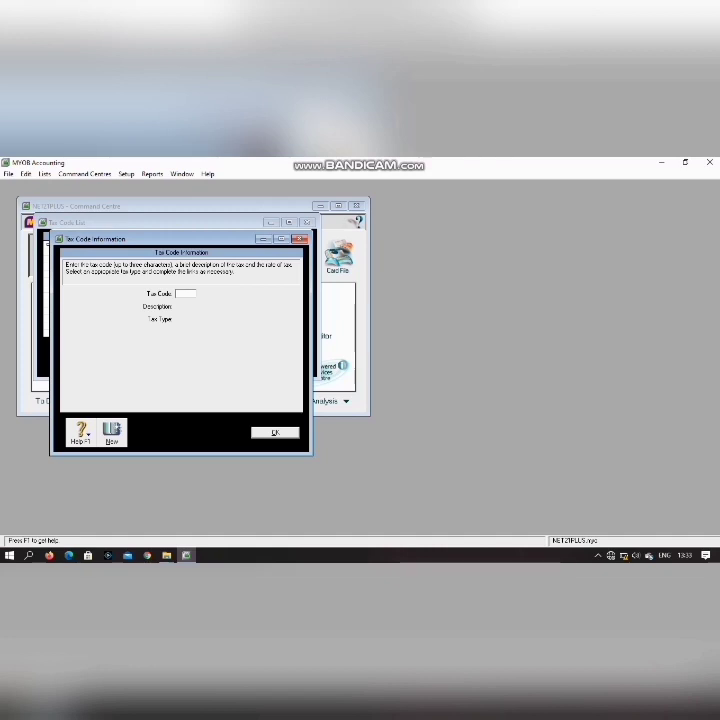
type("V10")
key("BackSpace")
key("BackSpace")
type("00")
key("Tab")
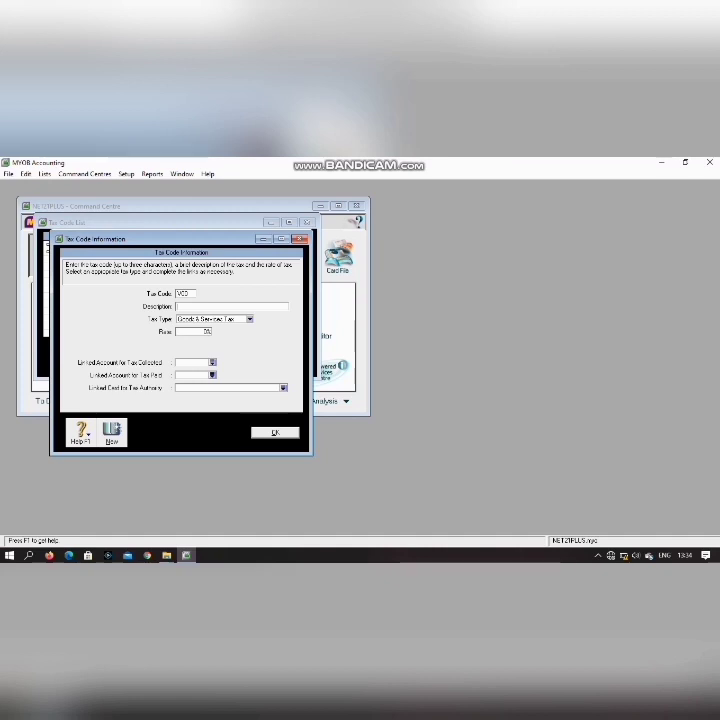
type("VAT 15%")
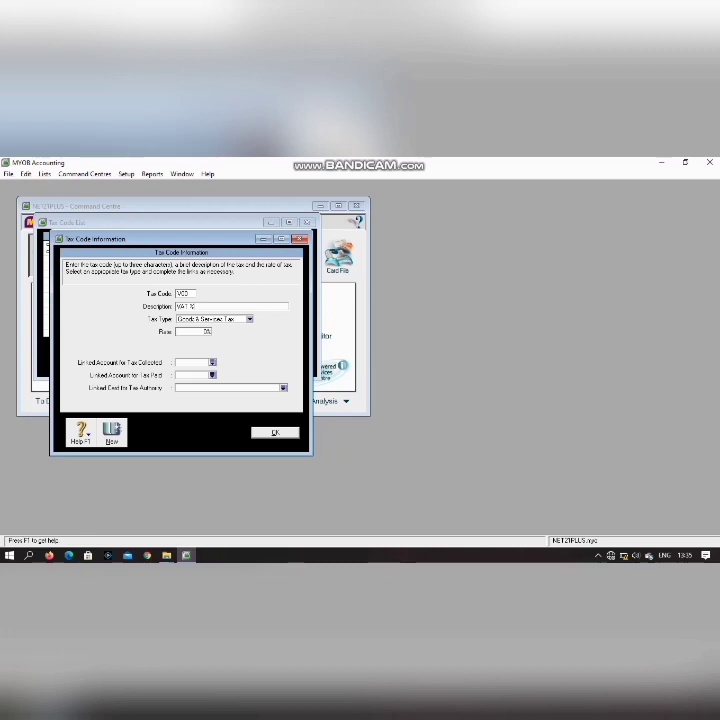
key("BackSpace")
key("BackSpace")
type("0%")
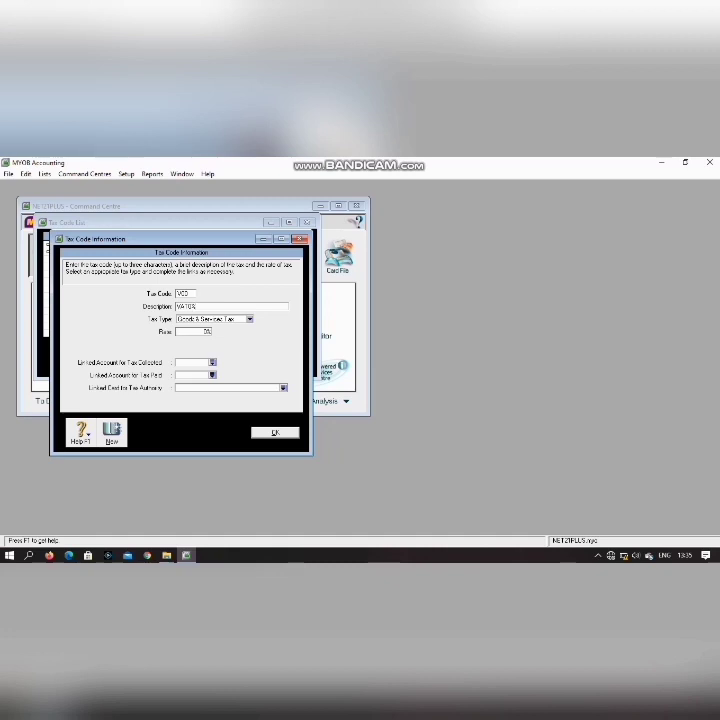
Link tax code V00 to account 2-1100 for tax collected and 2-1200 for tax paid, and save it
left_click(192, 363)
type("2-1100")
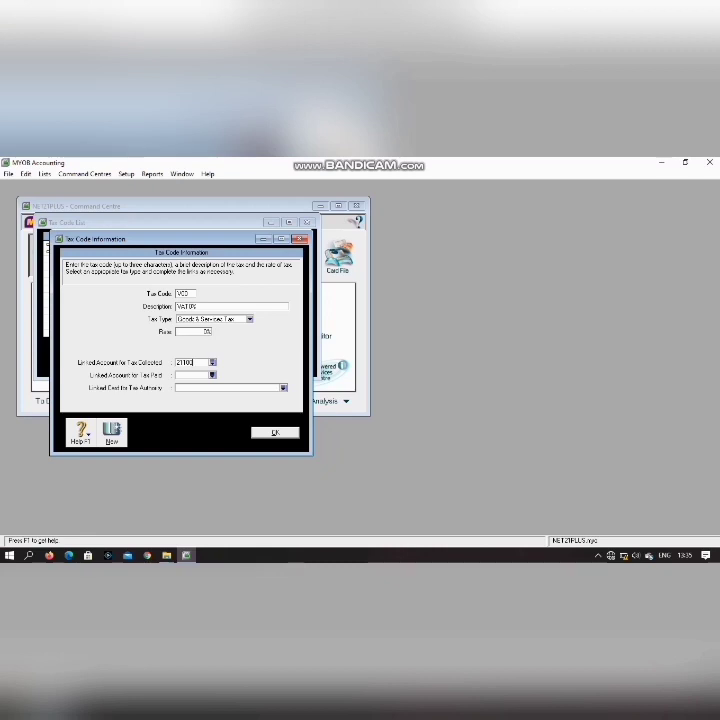
key("Tab")
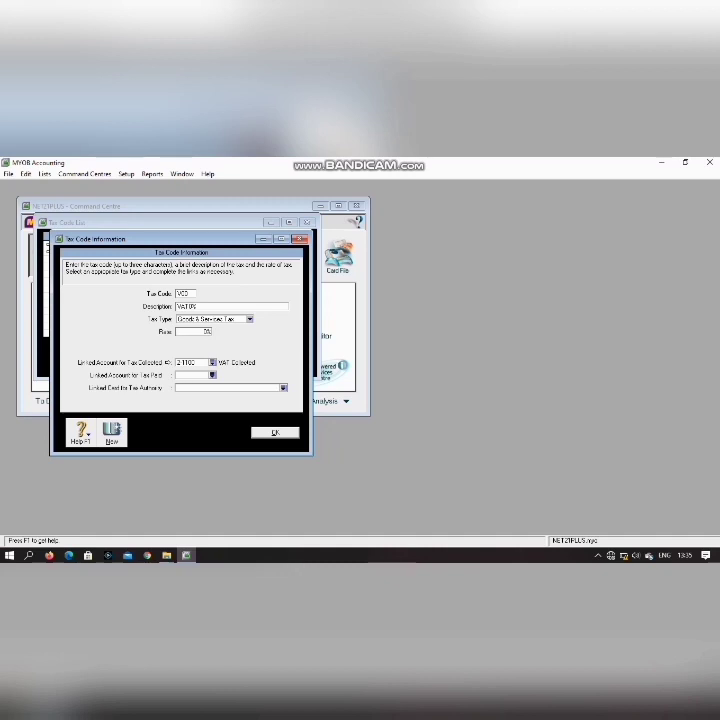
type("2-1200")
key("Tab")
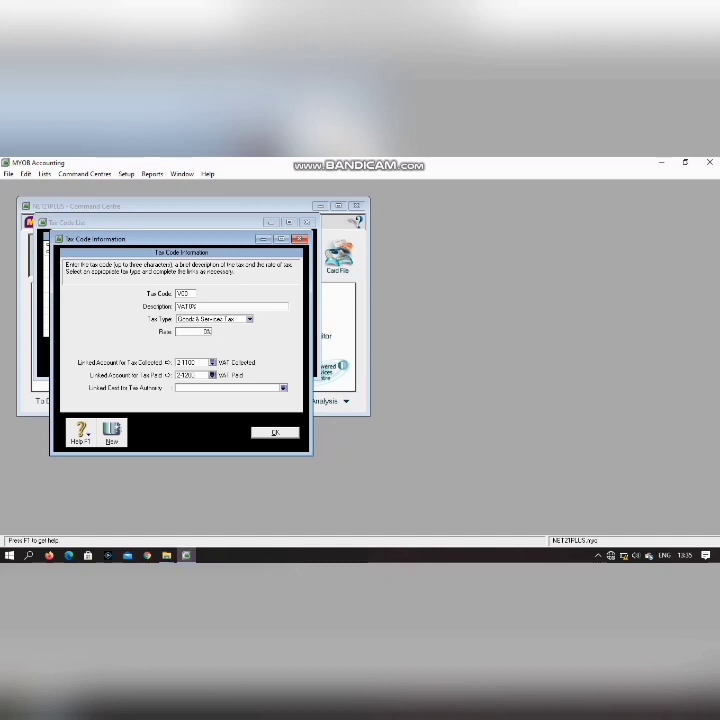
key("Return")
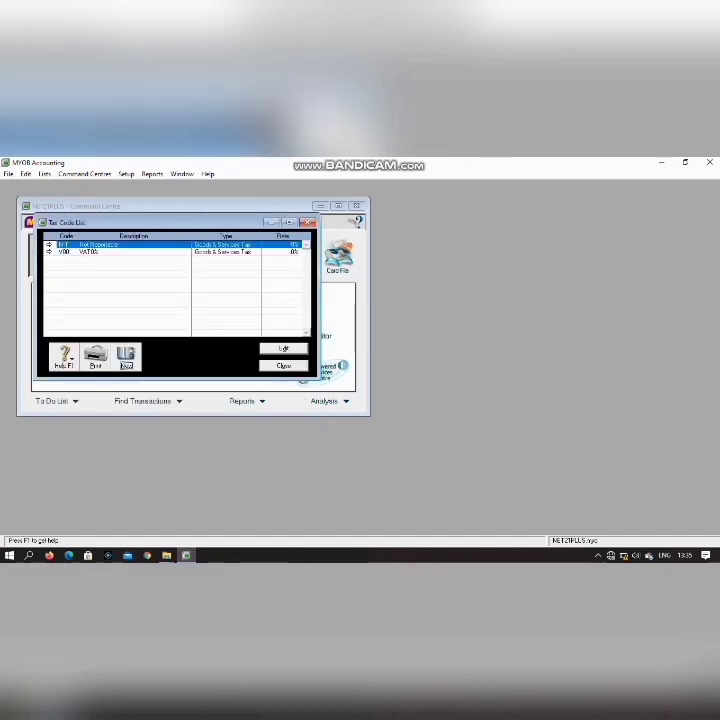
Create a tax code V10 with the description VAT 10% and a rate of 10%, and close the tax code list
key("alt+n")
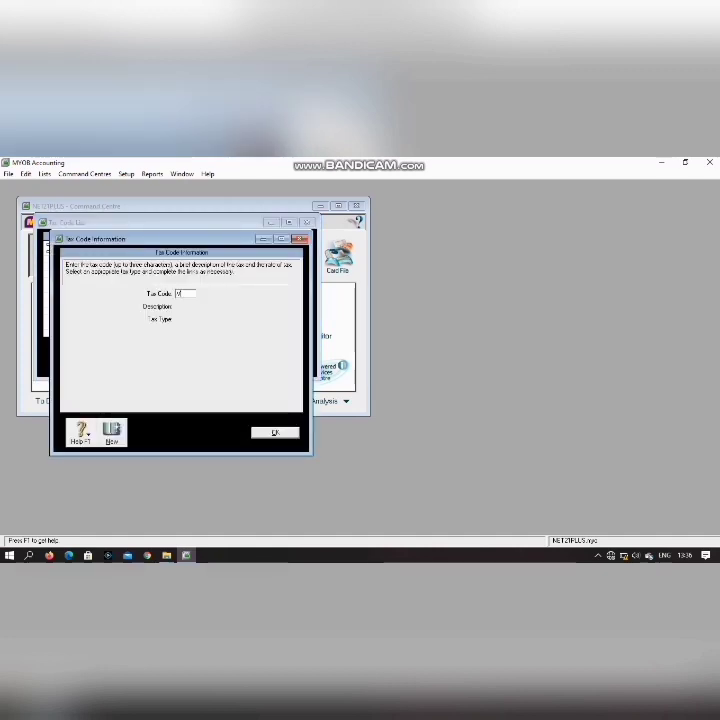
type("V10")
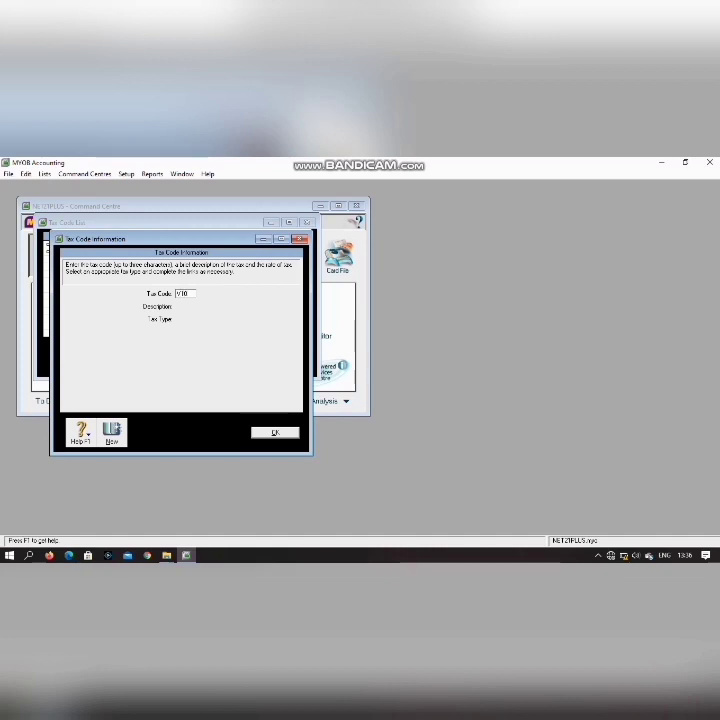
key("Tab")
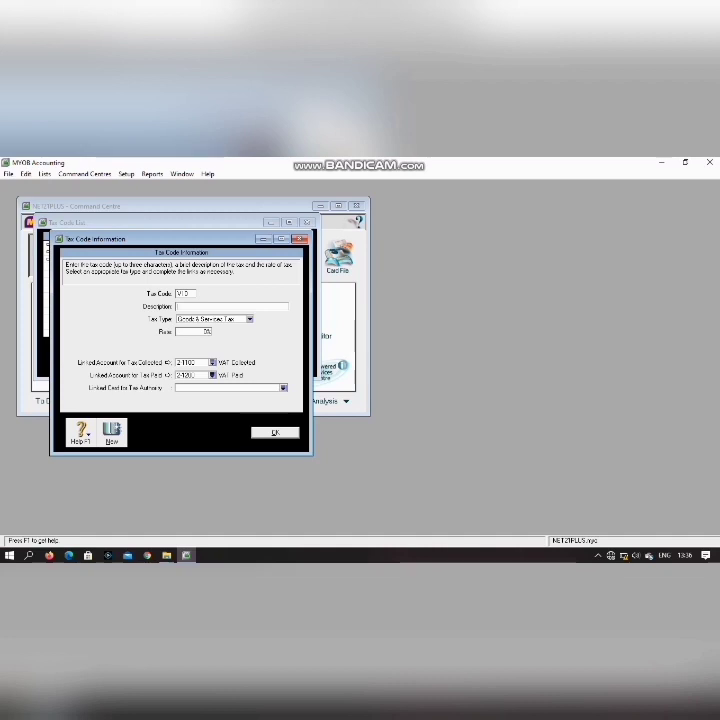
type("VAT 10")
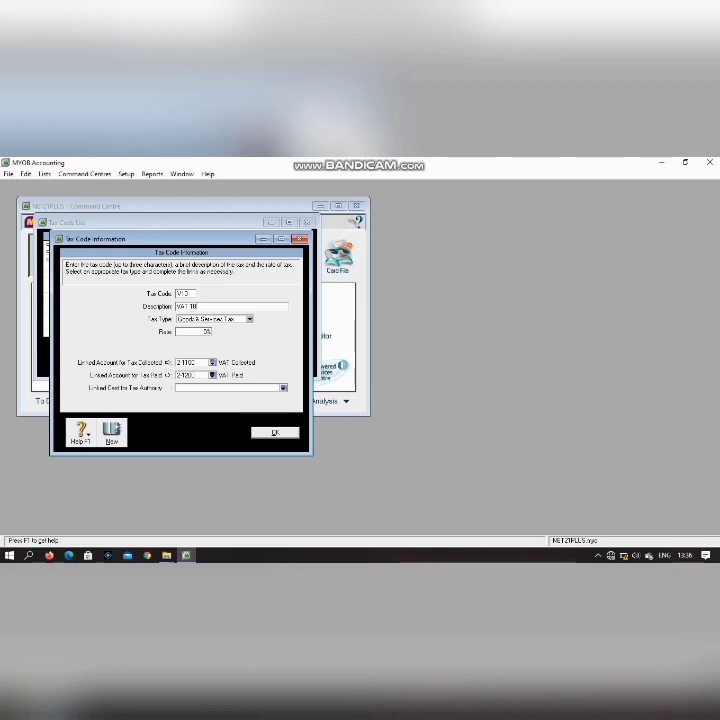
type("%")
key("Tab")
key("Left")
type("1")
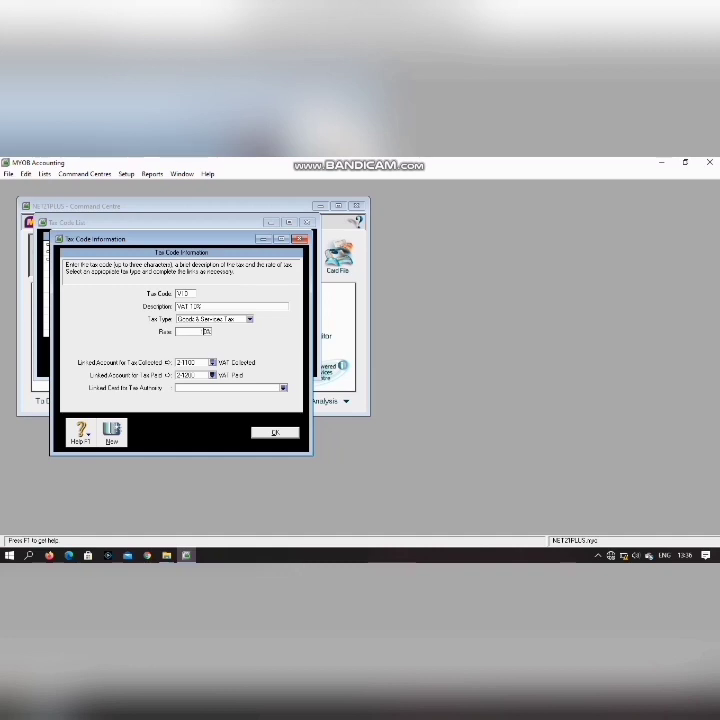
key("Return")
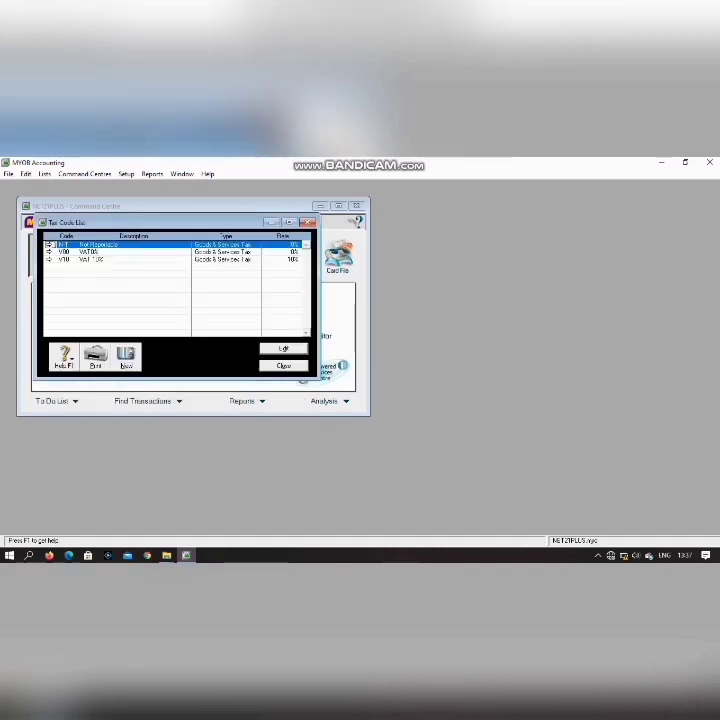
key("Escape")
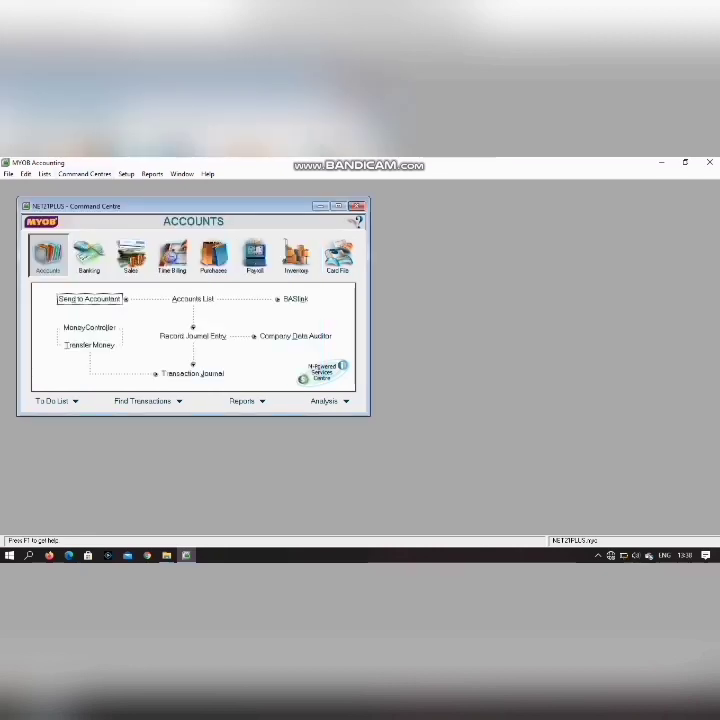
Create a detail job in the jobs list with job number P and the name PRODUCTS
key("alt+l")
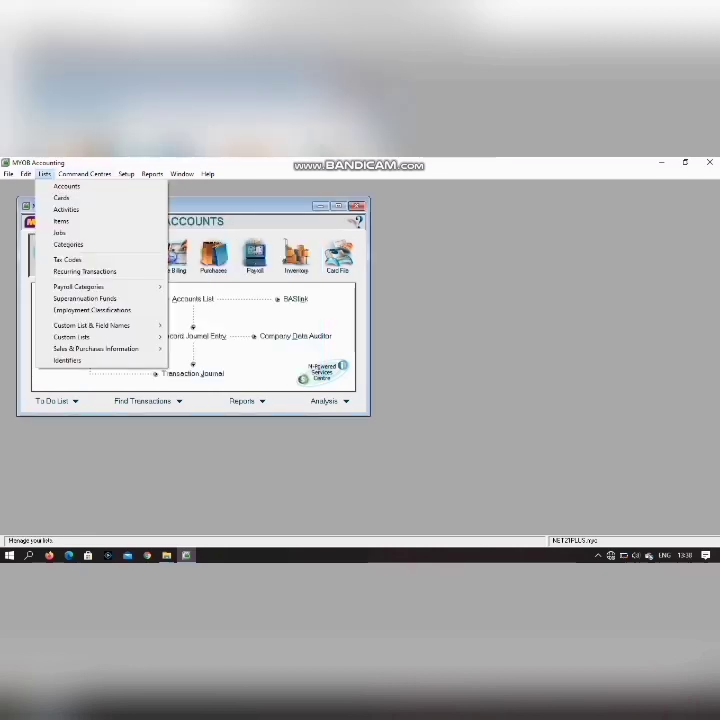
key("Return")
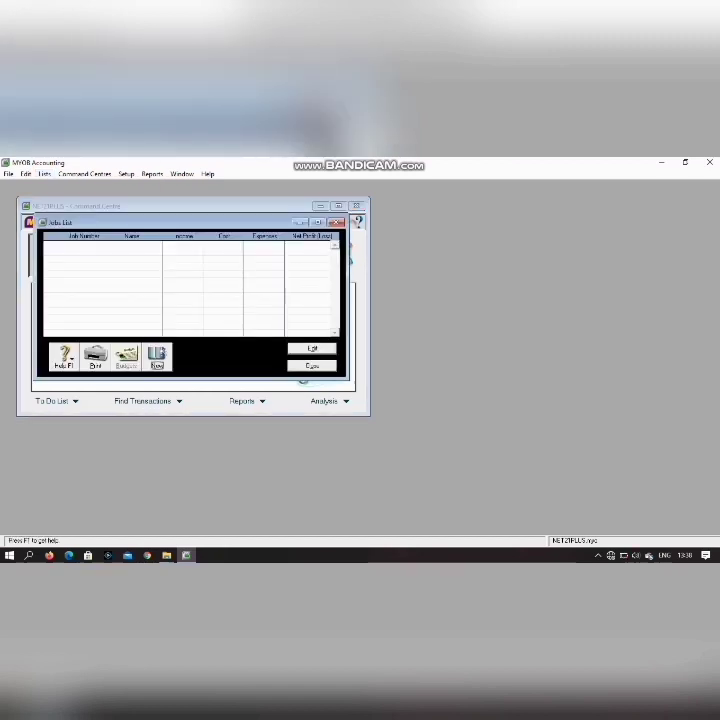
key("Return")
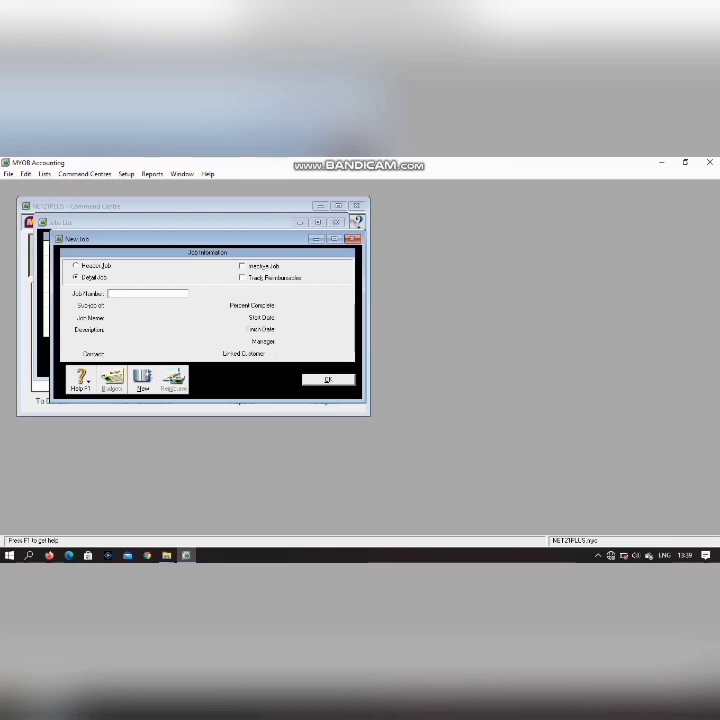
type("P")
key("Tab")
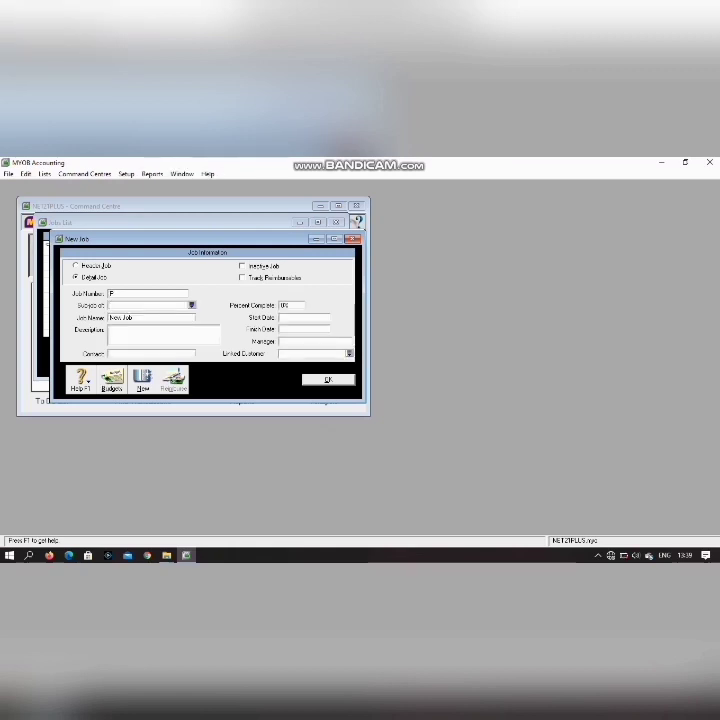
key("Tab")
type("Pid")
key("BackSpace")
key("BackSpace")
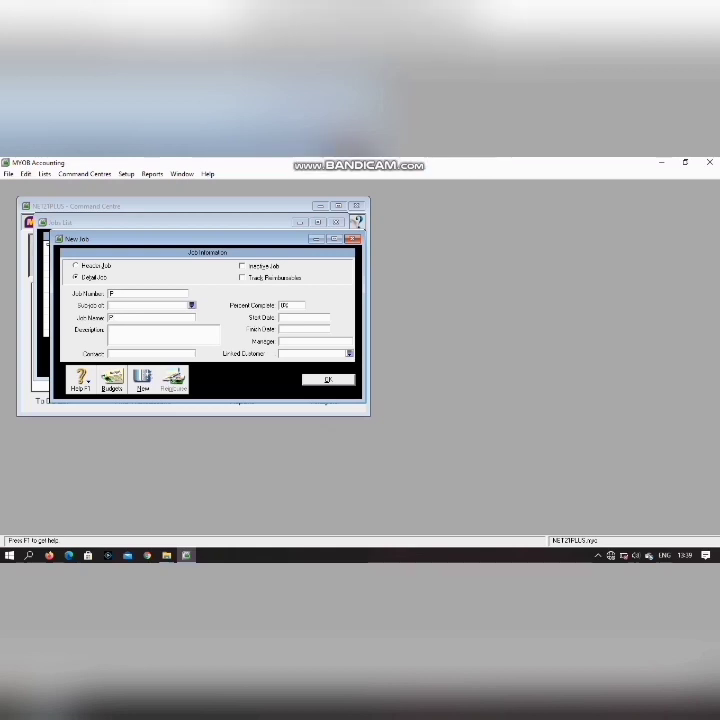
type("R")
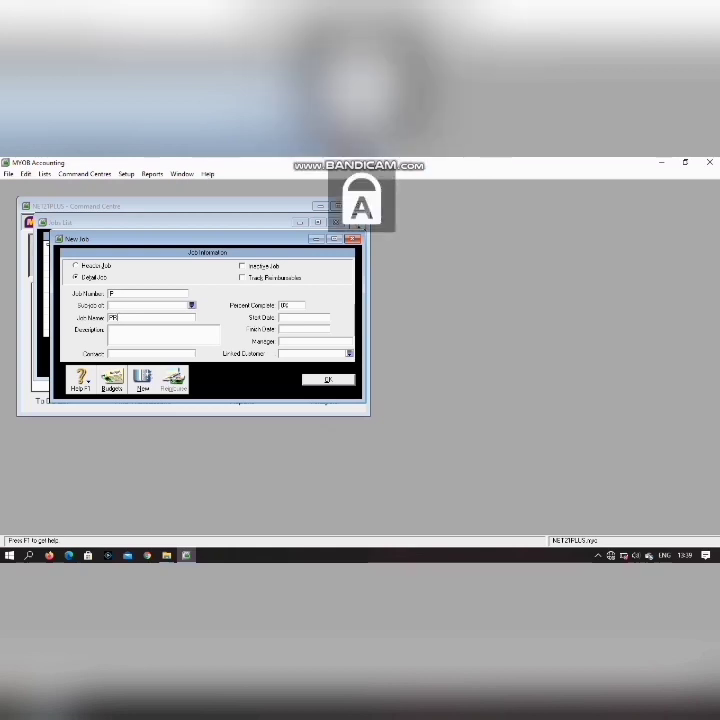
type("ODUCT")
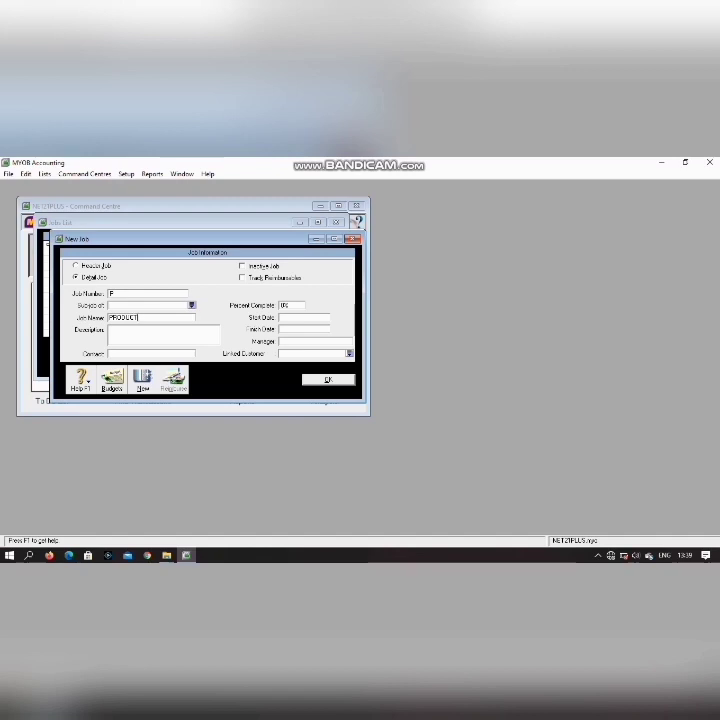
type("S")
Add a second detail job with job number S and the name SERVICES, and close the jobs list
key("alt+n")
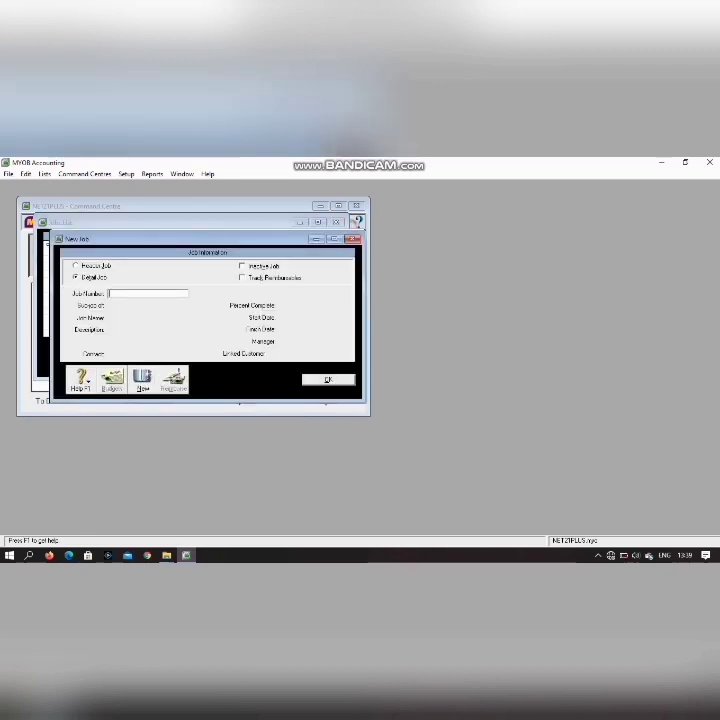
type("S")
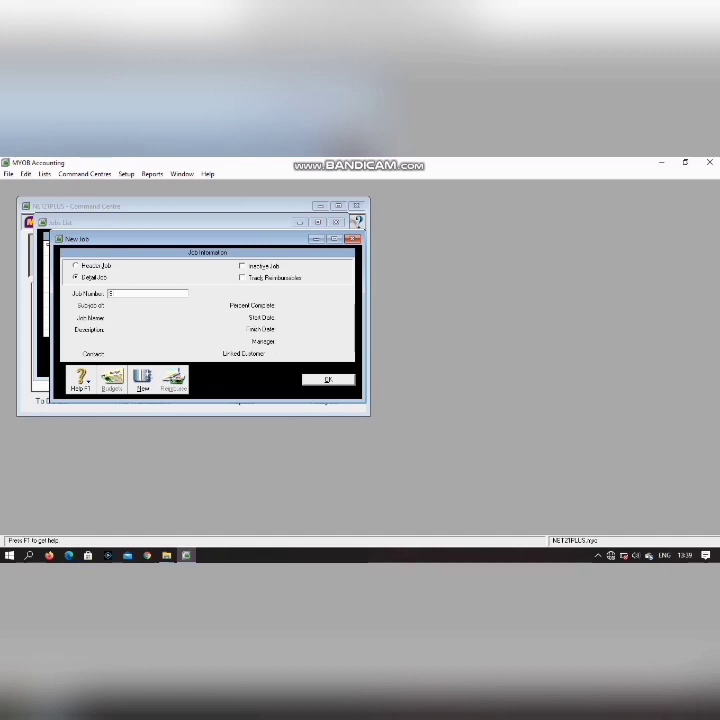
key("Tab")
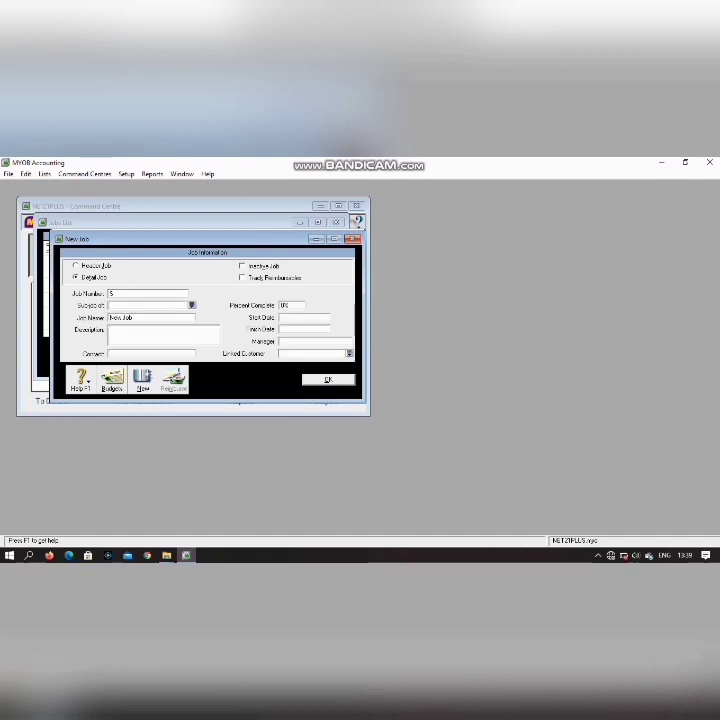
key("Tab")
type("SEPM")
type("ICES")
key("Return")
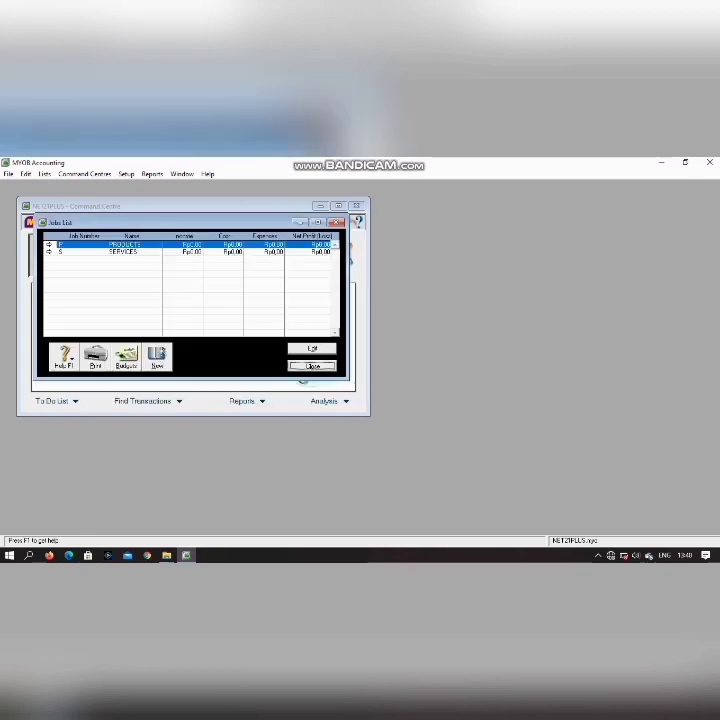
key("Escape")
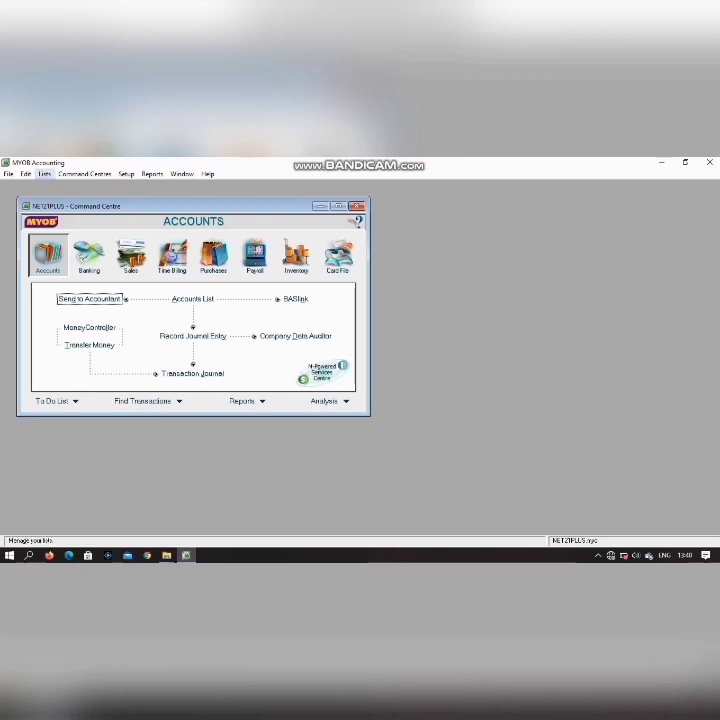
Create a category in the categories list with ID L and the name LOCAL
left_click(44, 174)
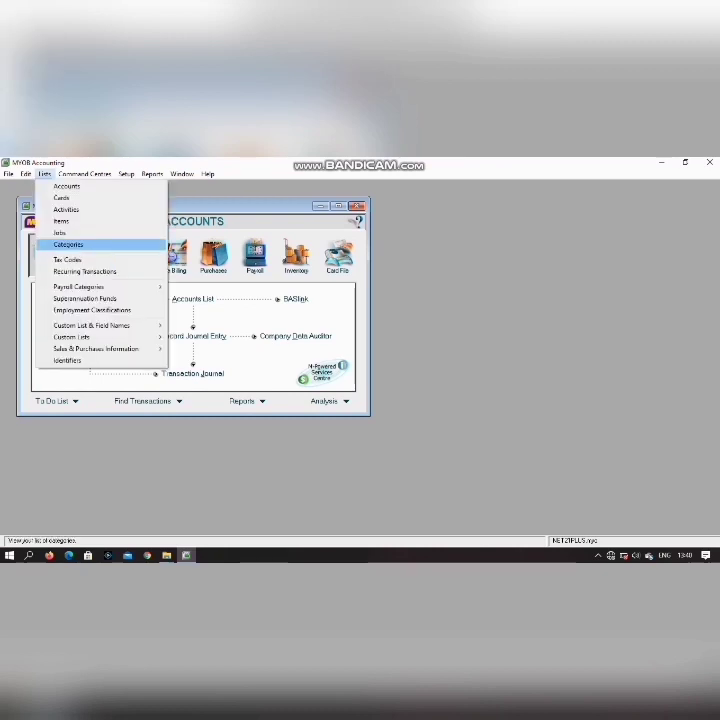
left_click(68, 244)
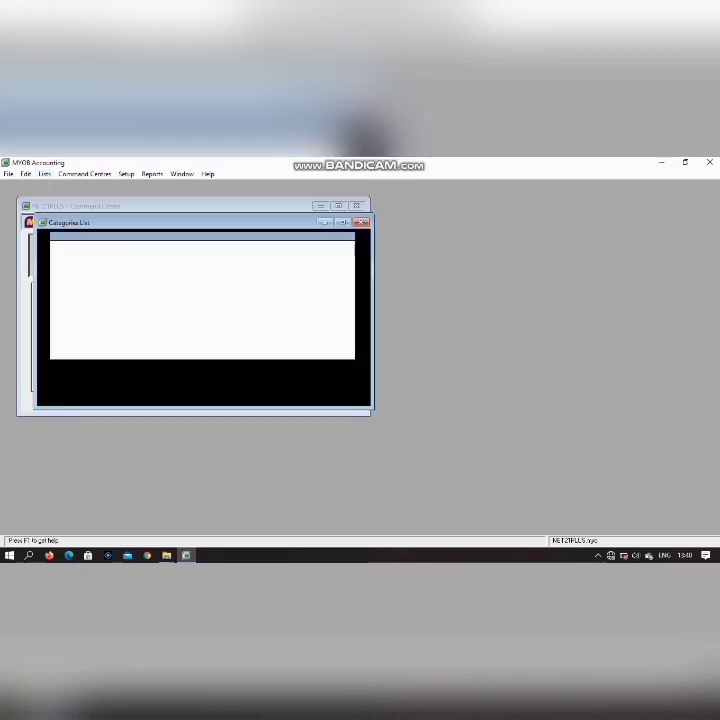
left_click(125, 378)
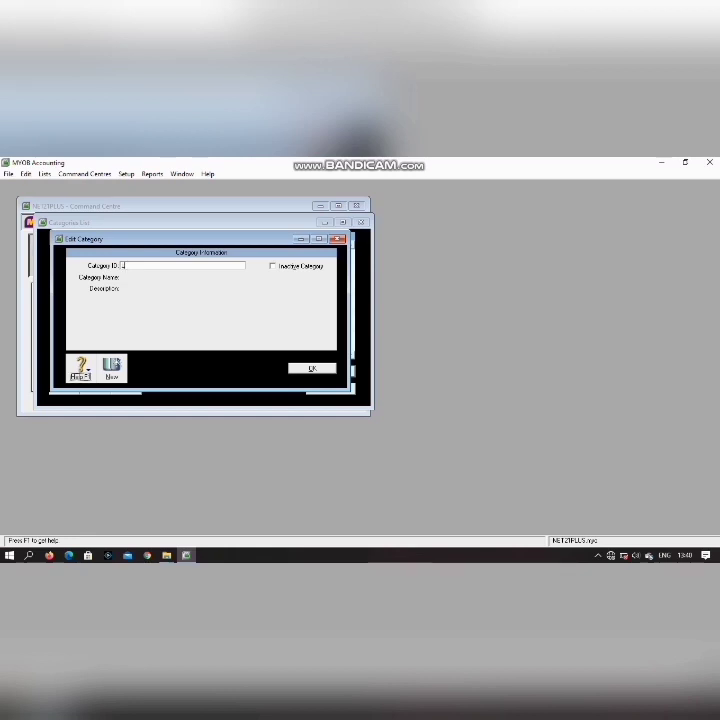
type("L")
key("Tab")
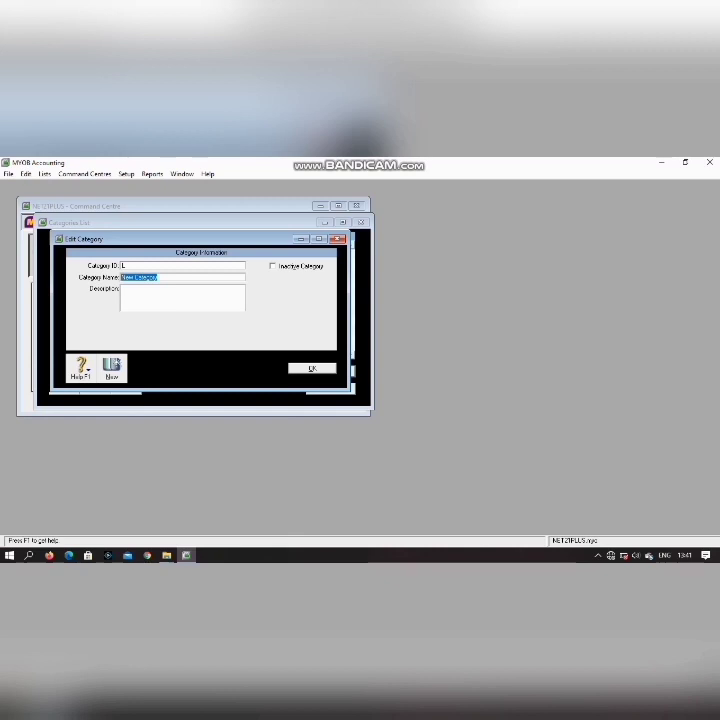
type("Li")
type("CAL")
Add a second category with ID O and the name OVERSEAS, and close the categories list
left_click(111, 368)
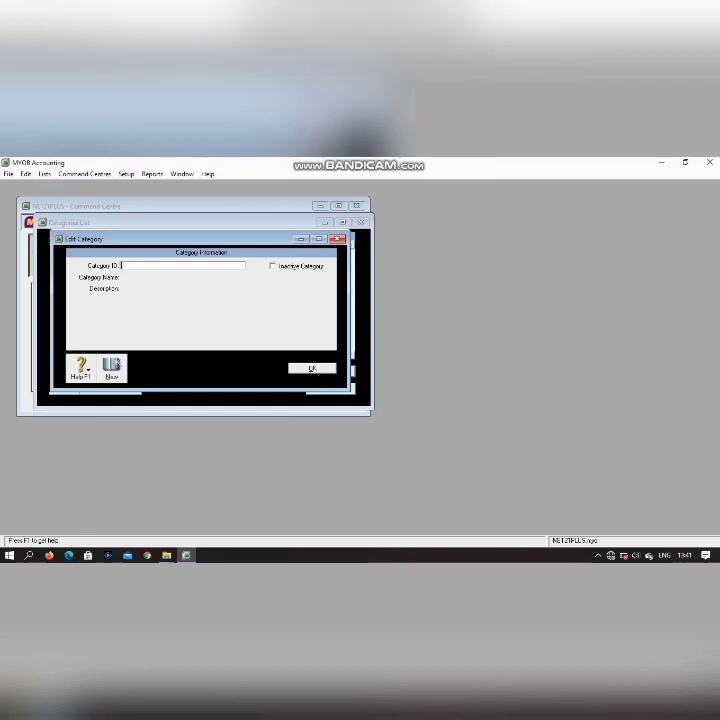
type("3")
key("Tab")
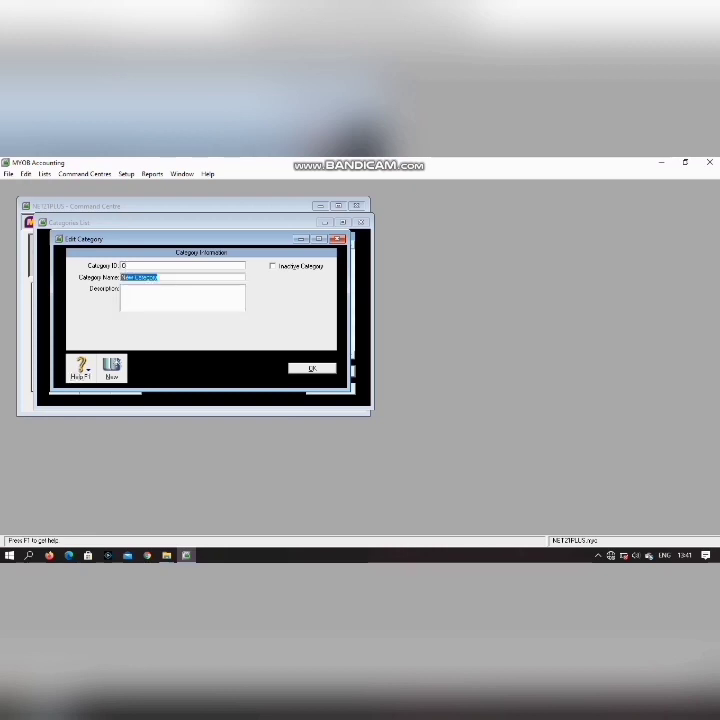
key("BackSpace")
type("UMBRELLAS")
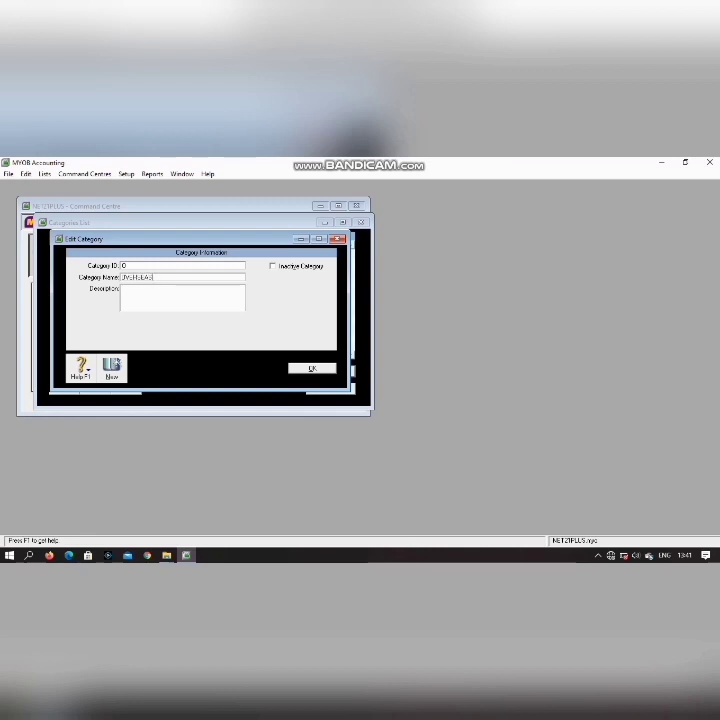
key("Return")
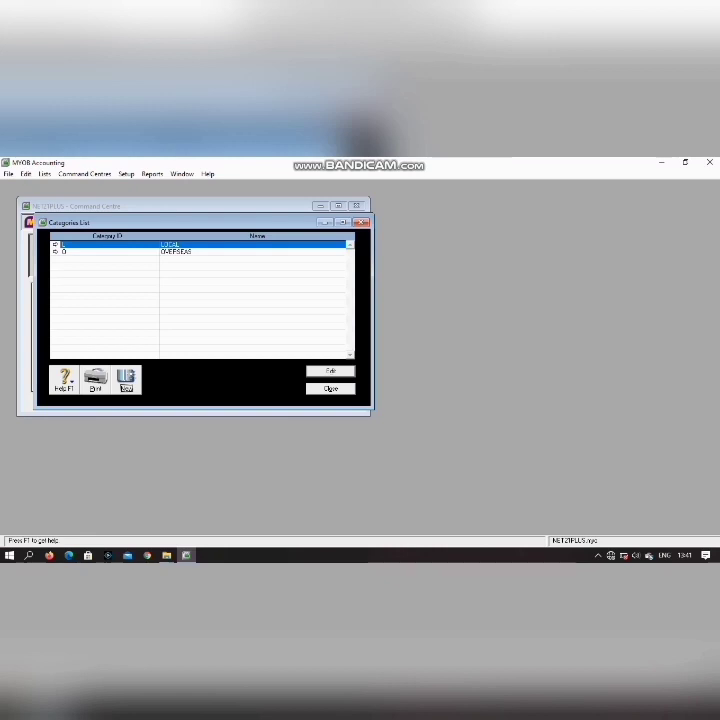
key("Escape")
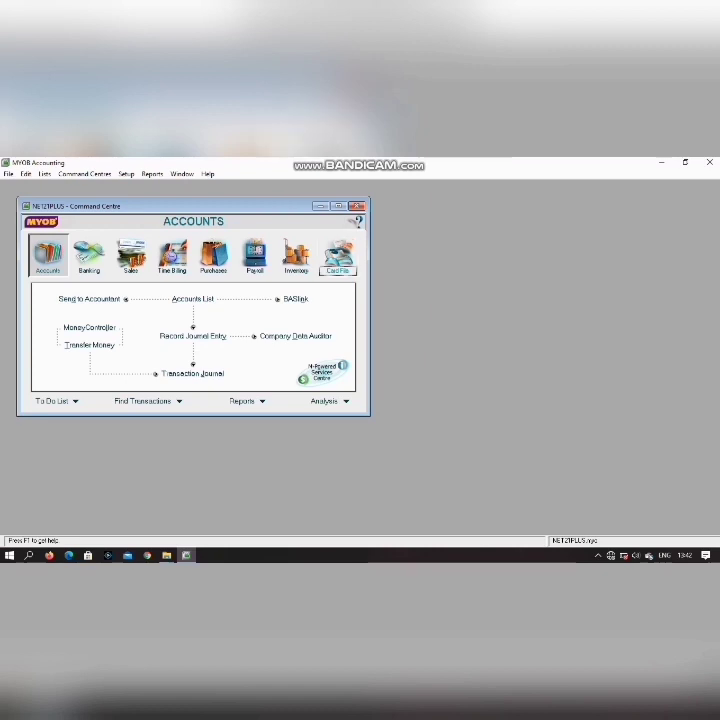
Create a customer card in the cards list for the company B-SOLUTION with the country INDONESIA
left_click(338, 256)
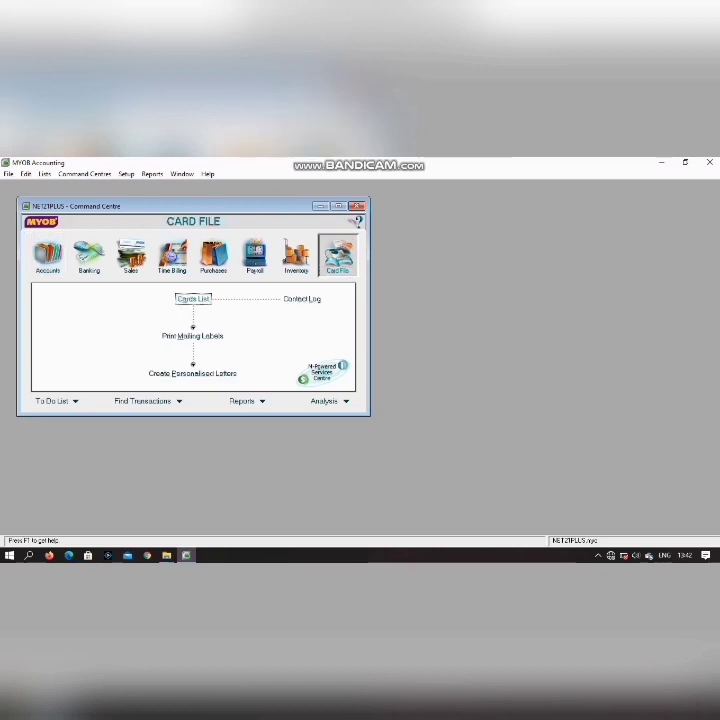
left_click(193, 299)
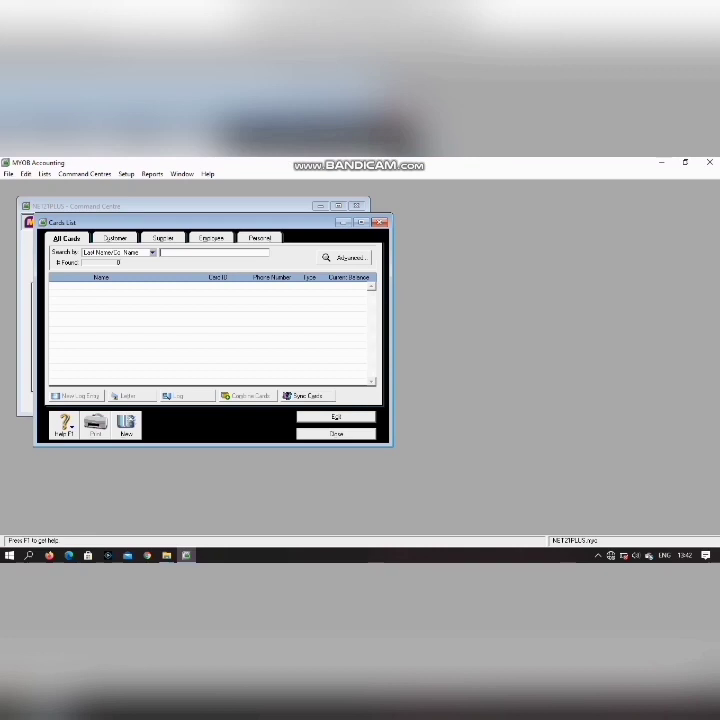
left_click(126, 425)
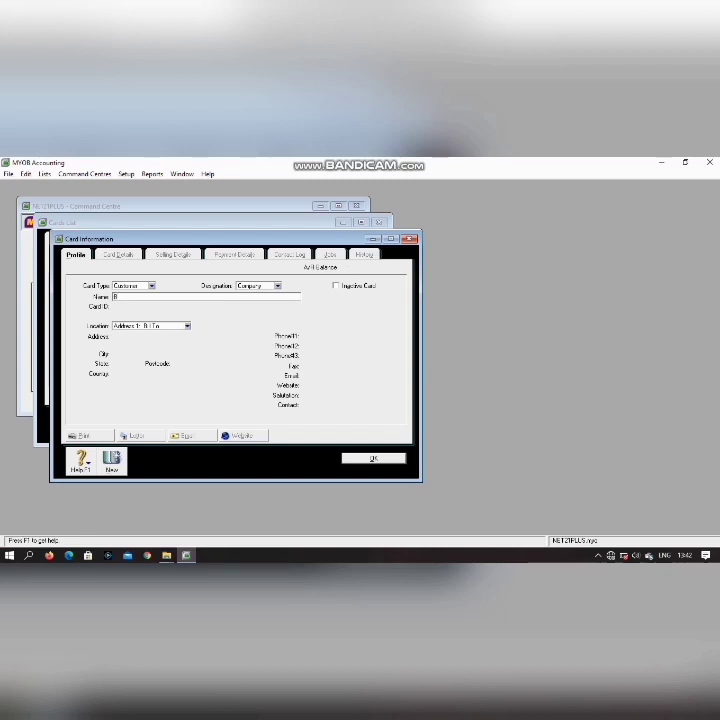
type("B-SOLUTION")
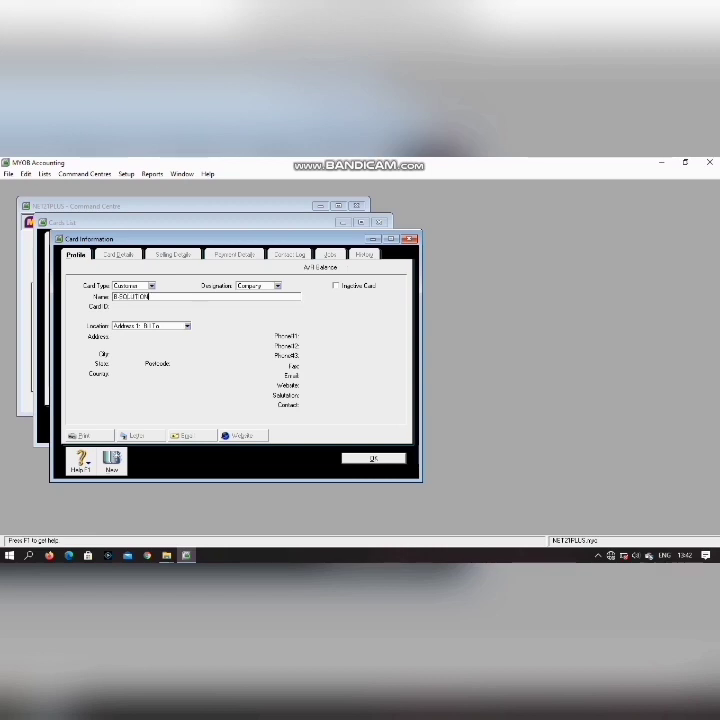
key("BackSpace")
key("BackSpace")
key("BackSpace")
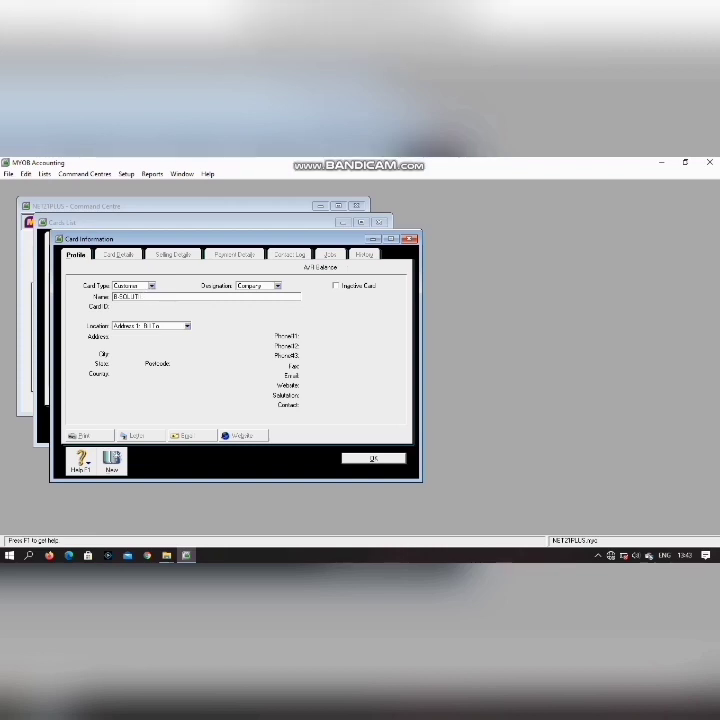
type("ION")
key("Tab")
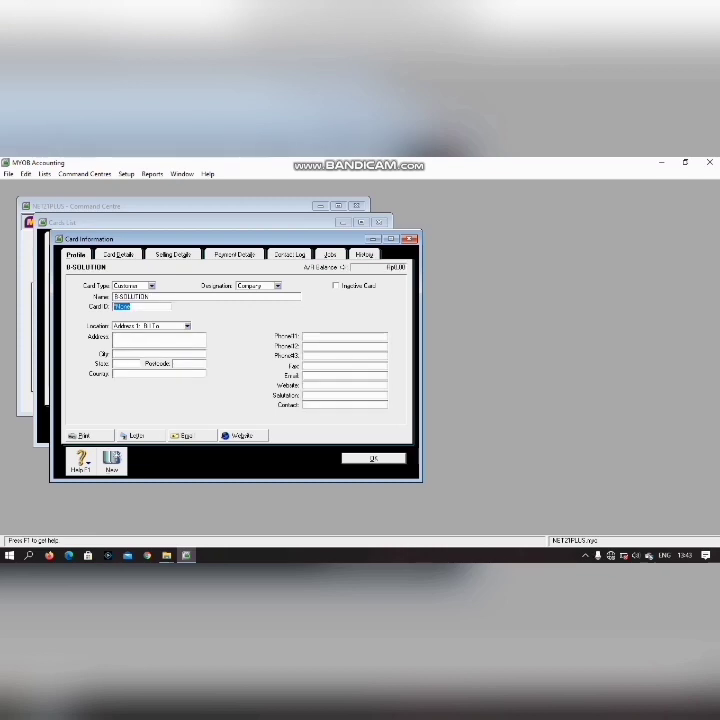
key("Tab")
type("INDONESIA")
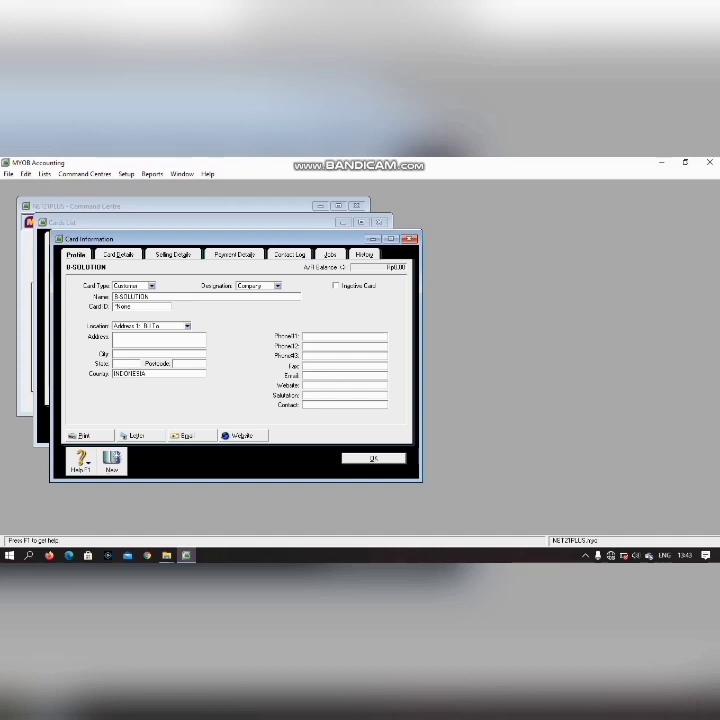
Add a second customer card for the company C-WORKSHOP with the country SINGAPORE
left_click(111, 461)
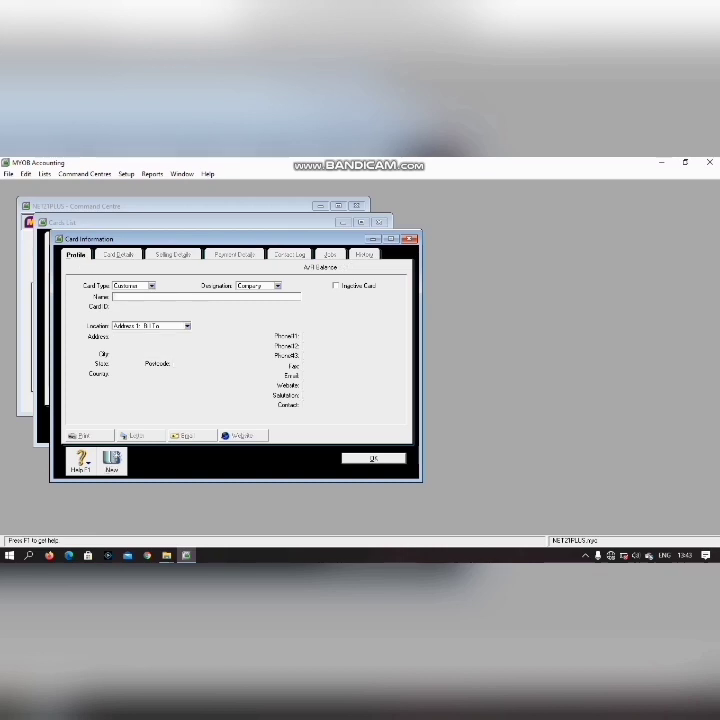
type("CAH")
type("VENDISH")
type("OP")
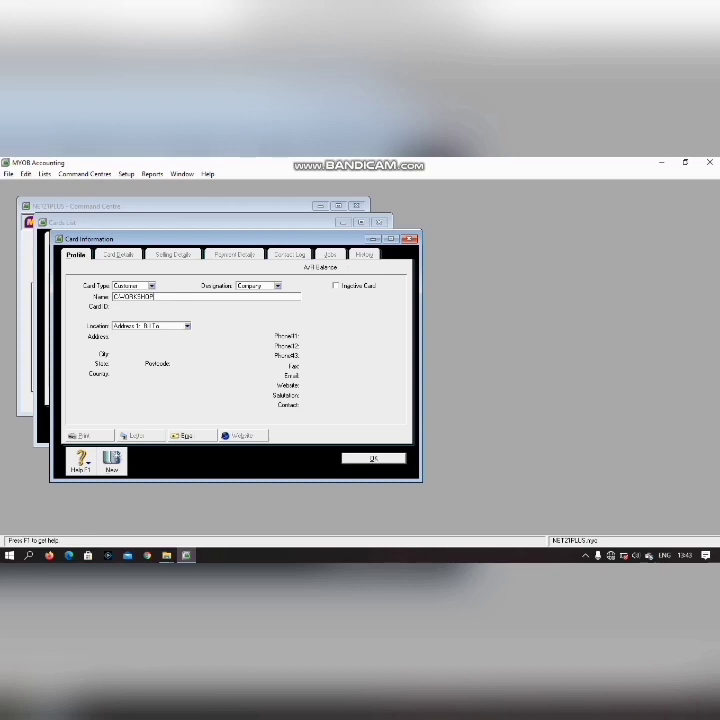
key("Tab")
left_click(158, 374)
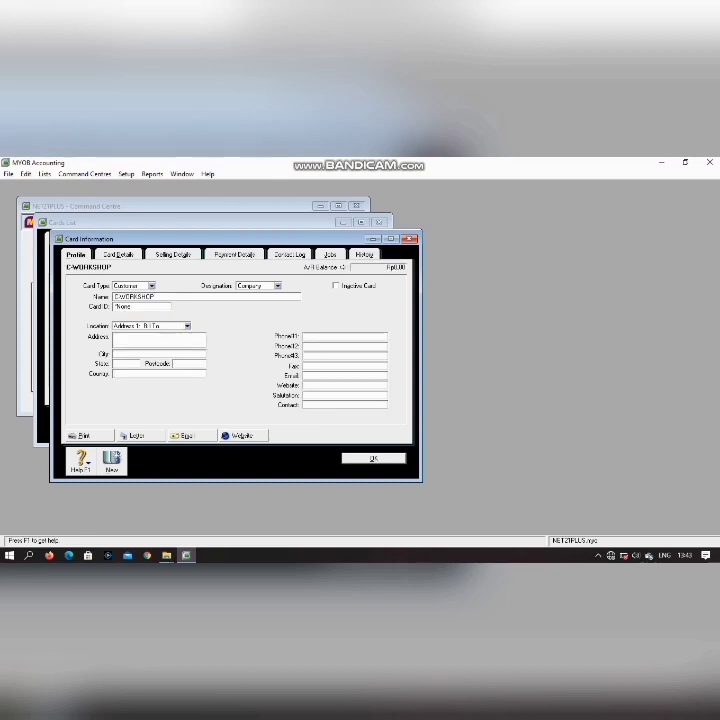
type("SINGAPORE")
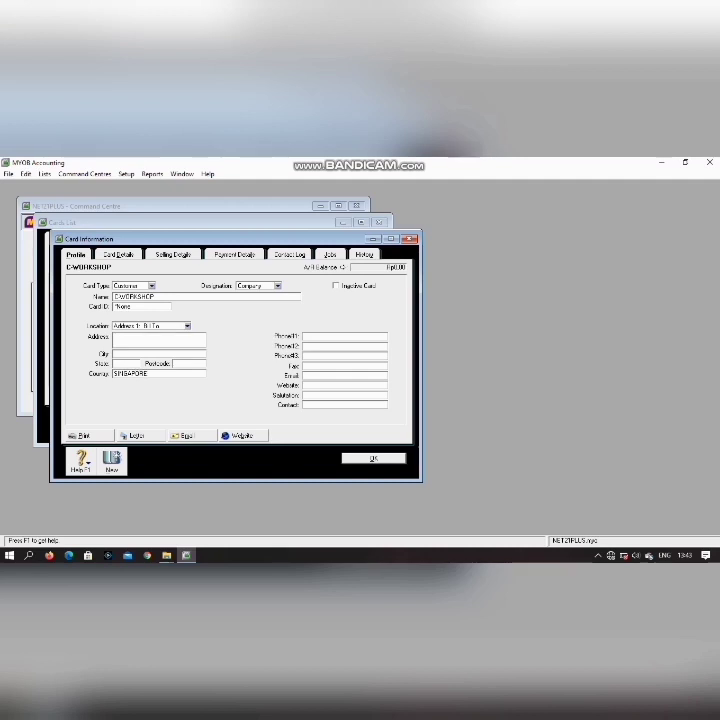
Add a supplier card for the company D-SUPPER with the country INDONESIA
left_click(111, 461)
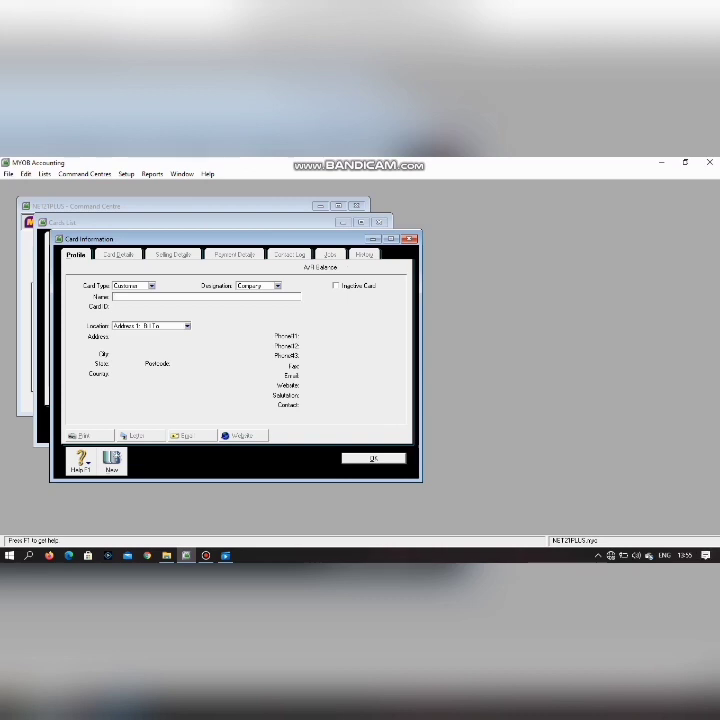
left_click(150, 285)
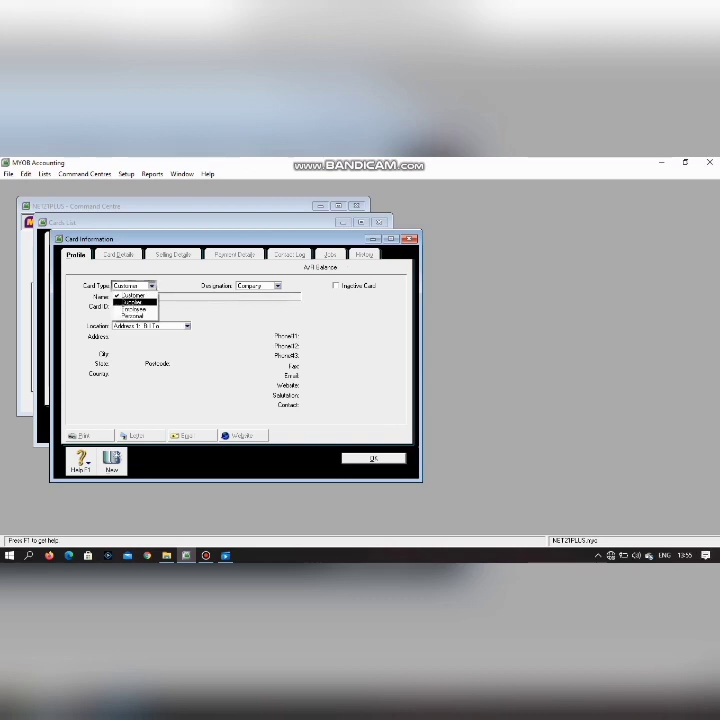
left_click(134, 302)
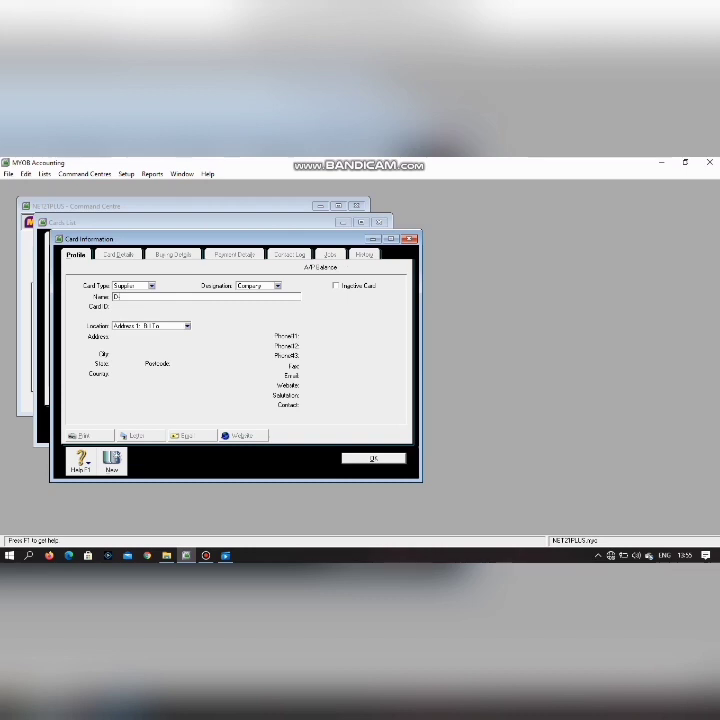
type("D-SUPPLIER")
key("Tab")
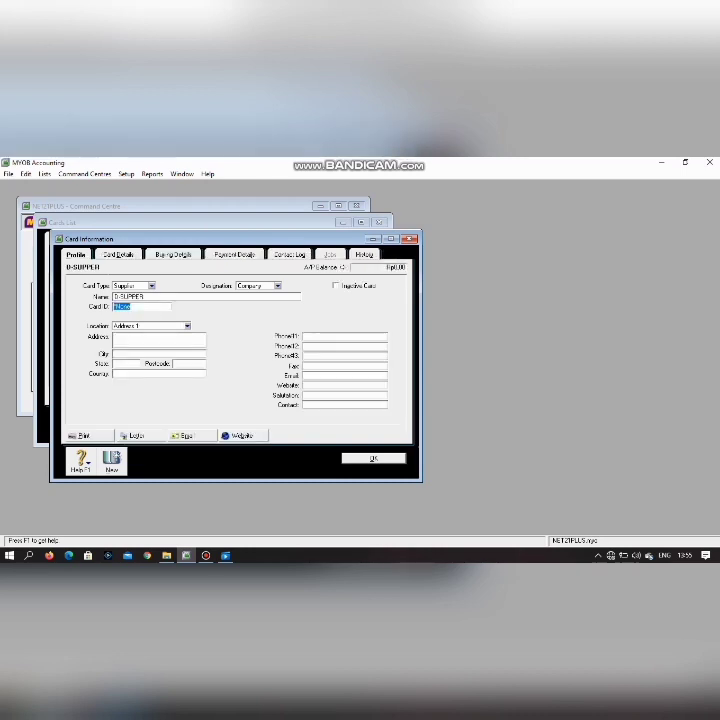
key("Tab")
key("Tab")
type("INDONESIA")
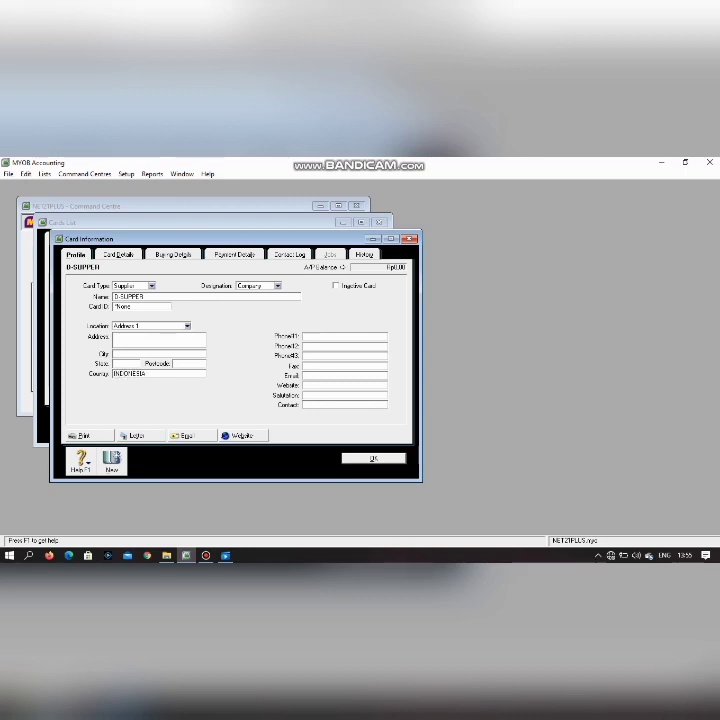
Add a second supplier card for the company E-OFFICE with the country SINGAPORE
left_click(111, 461)
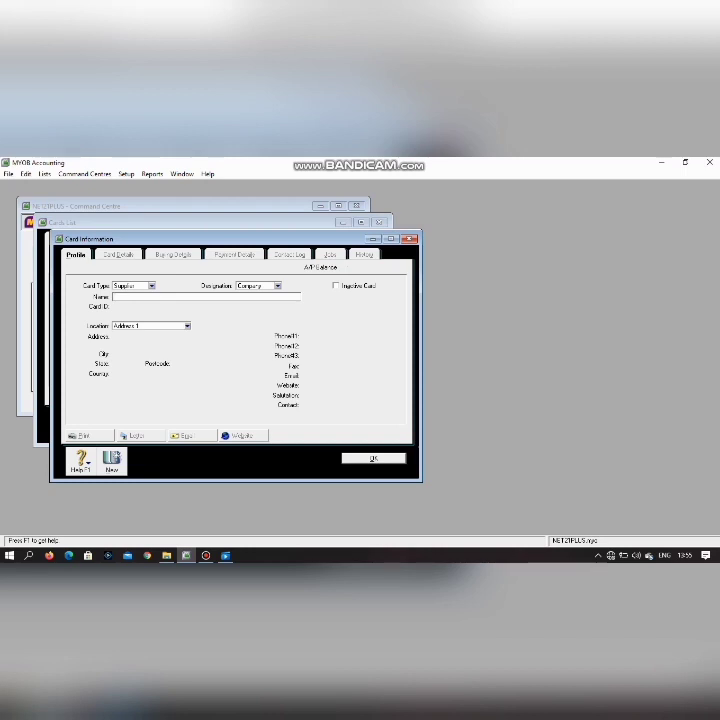
type("E.O")
type("FFICE")
key("Tab")
key("Tab")
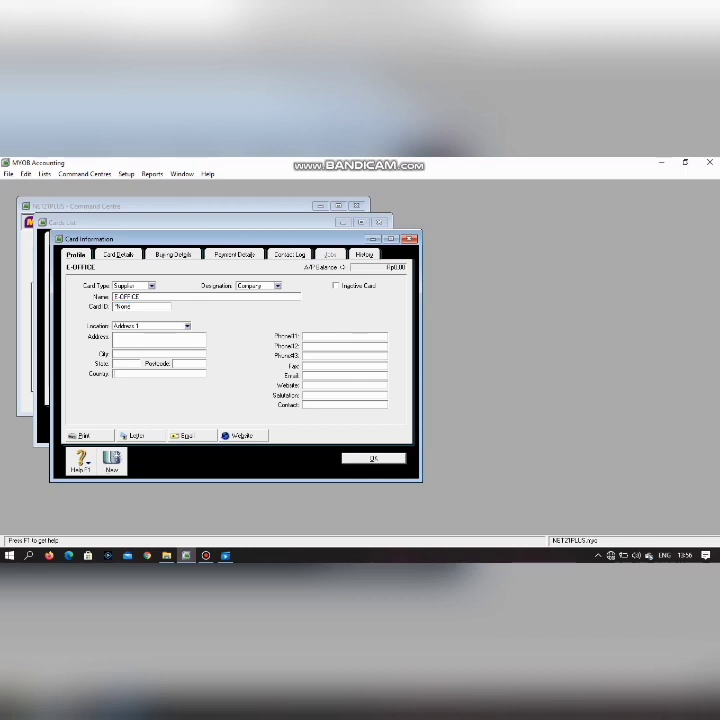
type("SPIBA")
type("PORE")
Add an employee card with the first employee's last name and the country INDONESIA
left_click(112, 461)
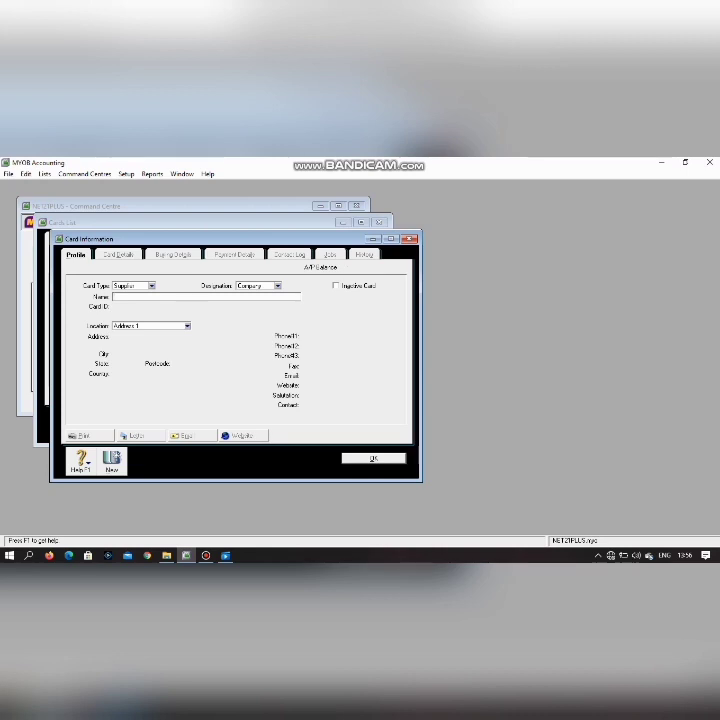
left_click(151, 286)
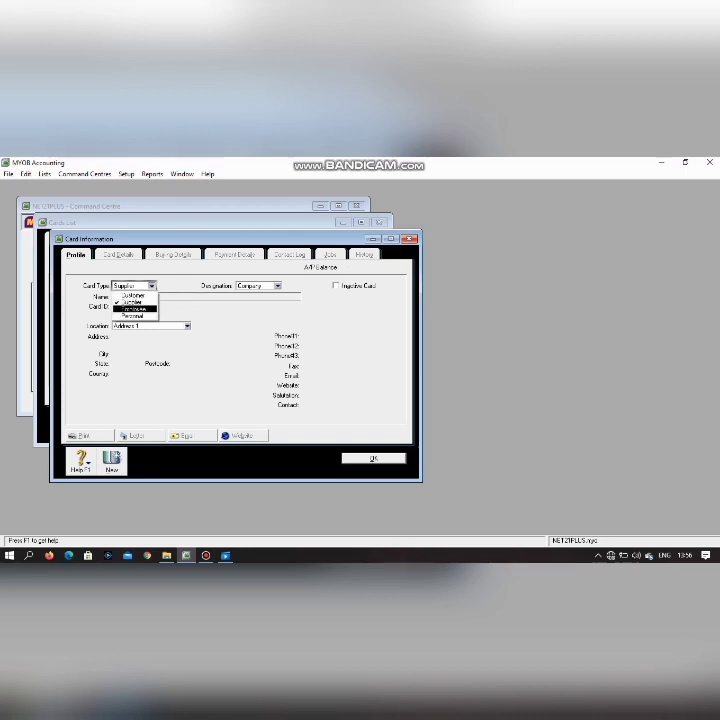
left_click(135, 308)
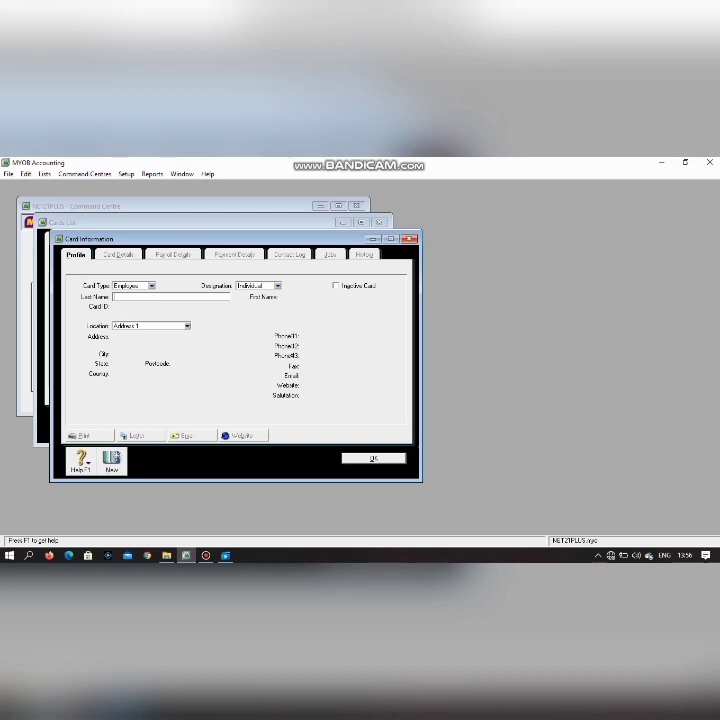
type("JEY")
key("Tab")
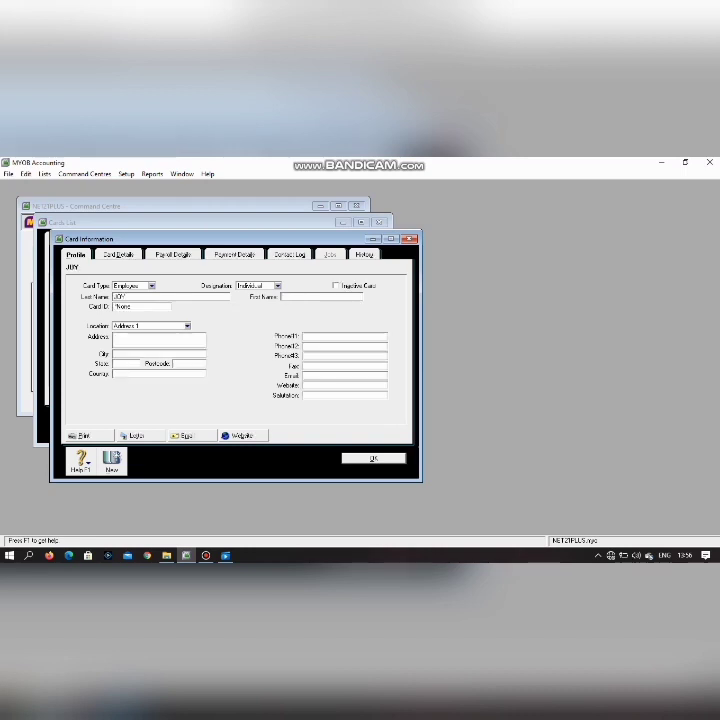
left_click(116, 374)
type("INDONESIA")
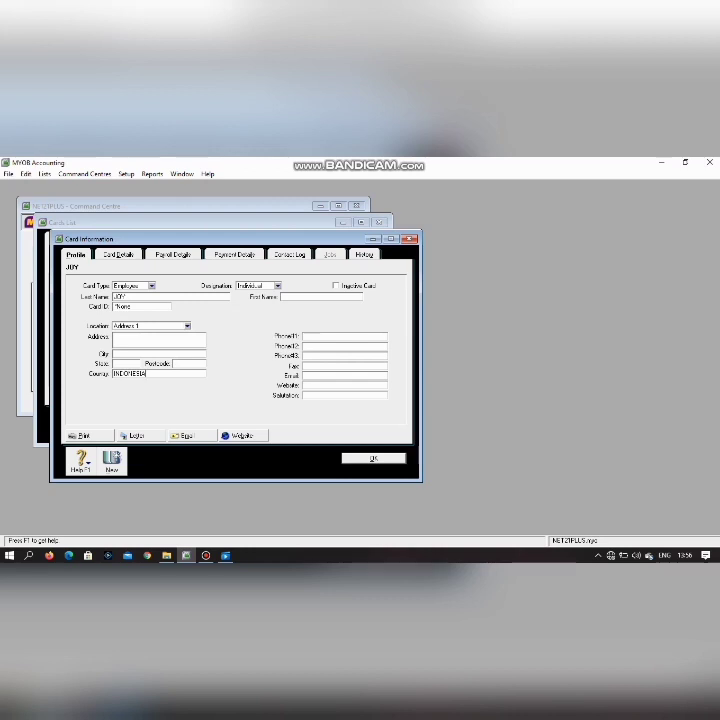
Add another employee card with the second employee's last name and the country SINGAPORE, and close the cards list
left_click(111, 460)
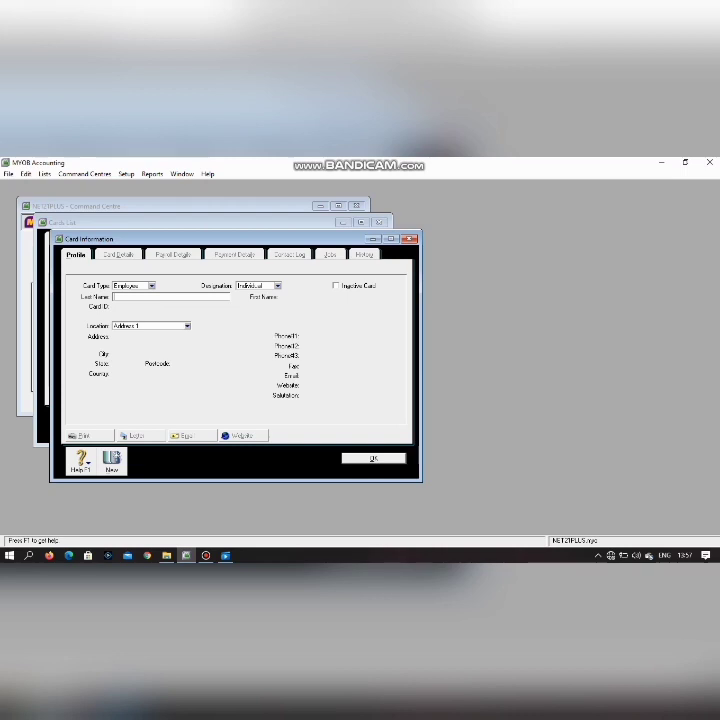
type("KEN")
key("Tab")
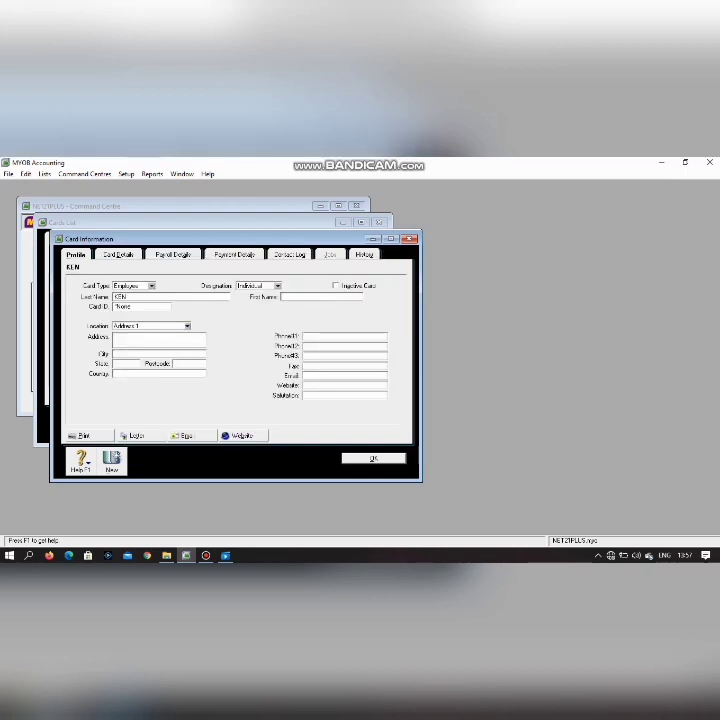
type("SMBA")
type("PORE")
key("Return")
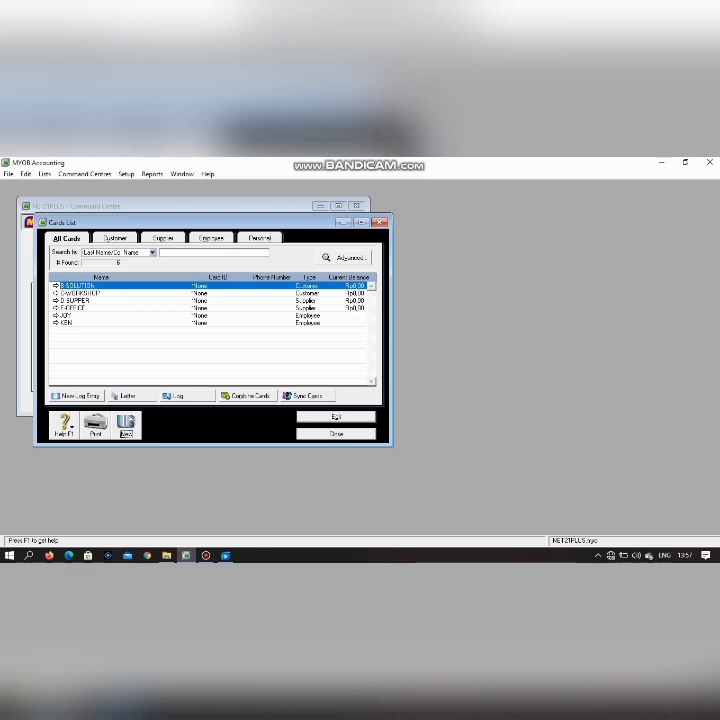
key("Escape")
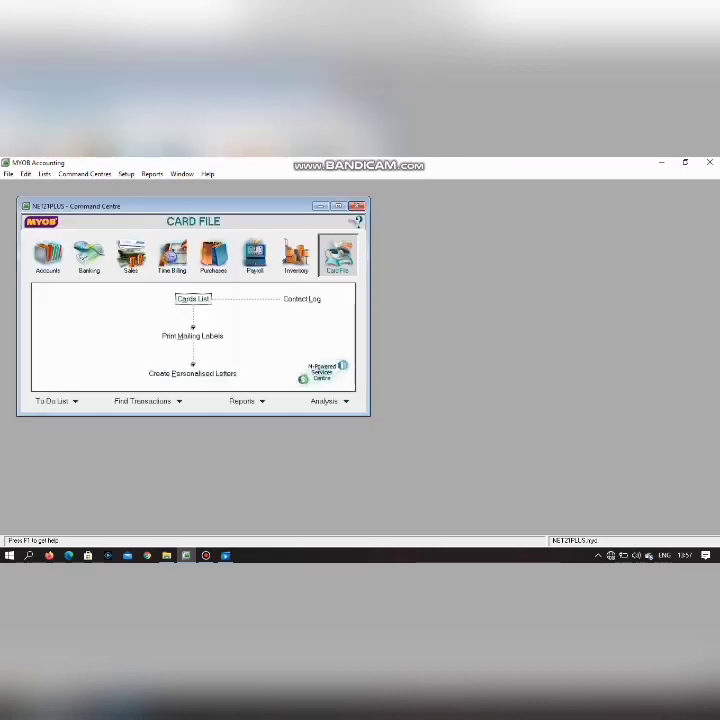